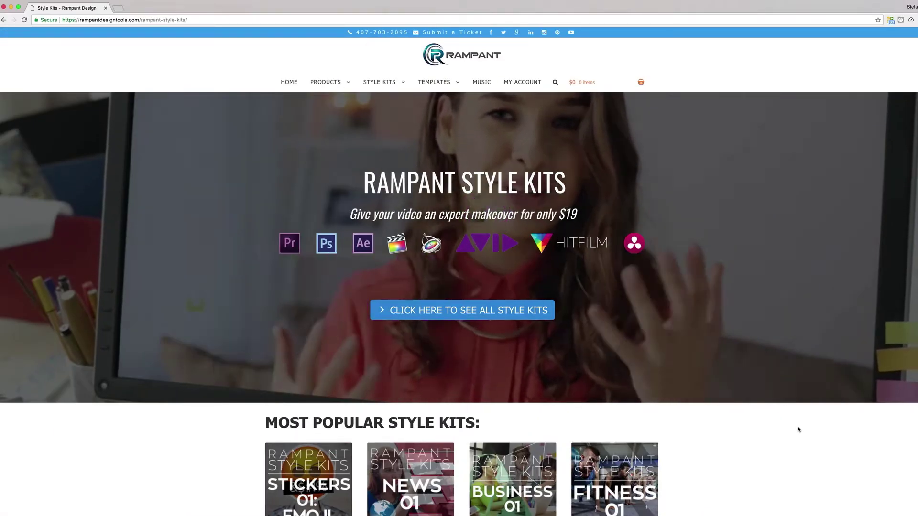
# Scroll the Rampant Style Kits page past the most popular kits down to the reviews.
pyautogui.scroll(-3, 796, 429)
pyautogui.scroll(-5, 797, 429)
pyautogui.scroll(-6, 798, 429)
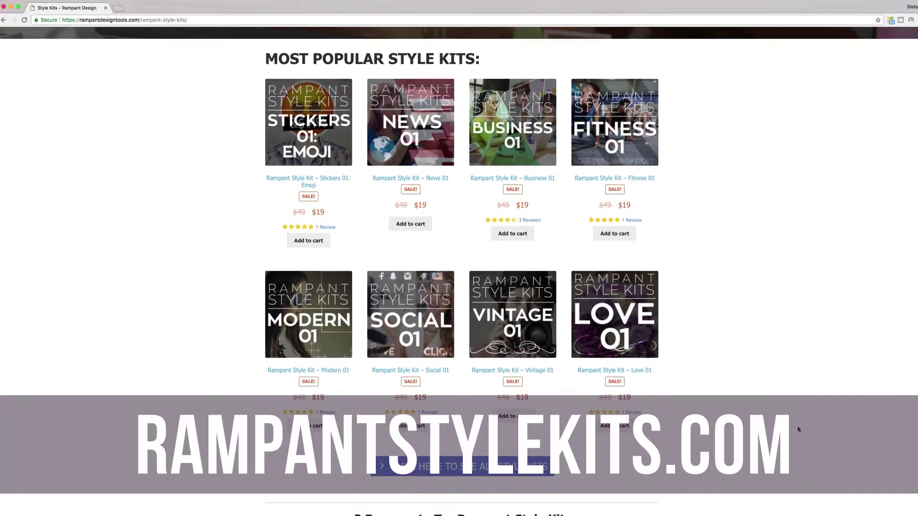
pyautogui.scroll(-4, 797, 429)
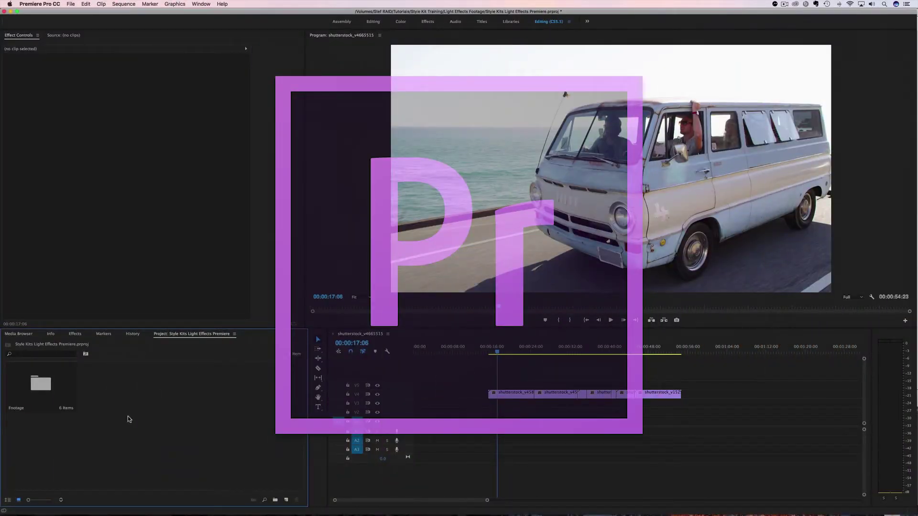
# Import the five Rampant Style Kit light clips into the Project panel beside the Footage folder.
pyautogui.click(159, 427)
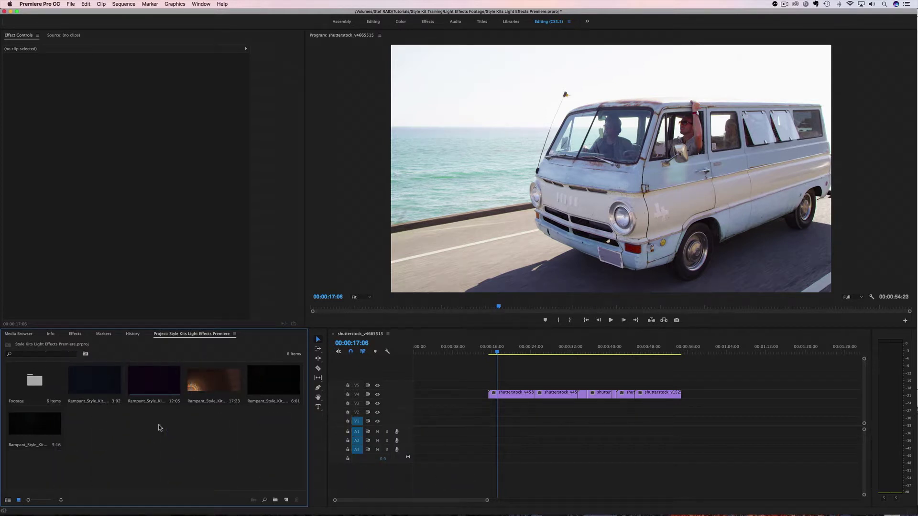
# Compare the 6:01 and 12:05 Rampant clips, then place the 6:01 clip on V5 at the playhead.
pyautogui.click(268, 382)
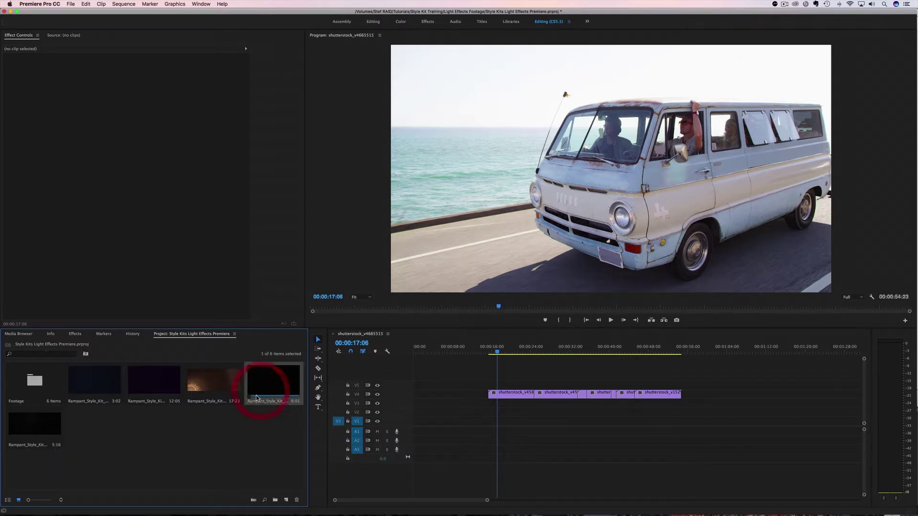
pyautogui.moveTo(500, 353)
pyautogui.mouseDown()
pyautogui.moveTo(631, 353)
pyautogui.moveTo(512, 363)
pyautogui.moveTo(610, 366)
pyautogui.moveTo(500, 364)
pyautogui.mouseUp()
pyautogui.click(258, 386)
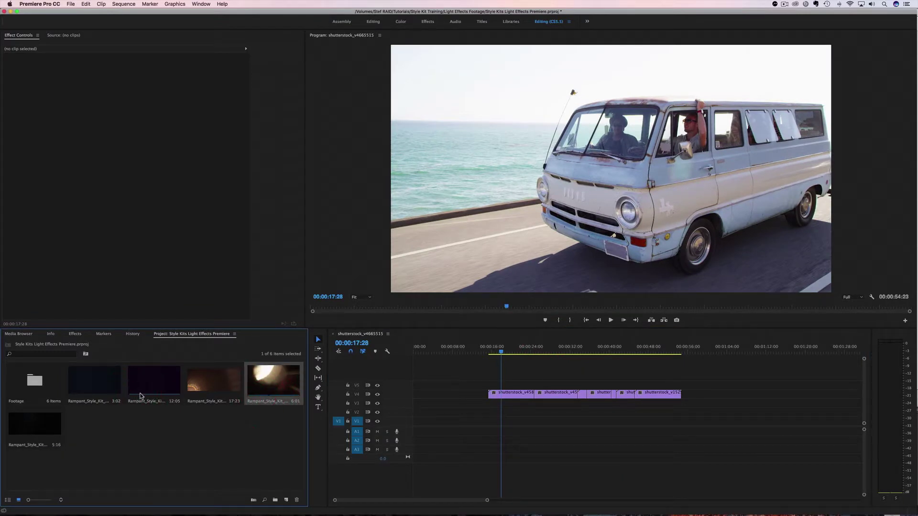
pyautogui.click(144, 396)
pyautogui.click(256, 382)
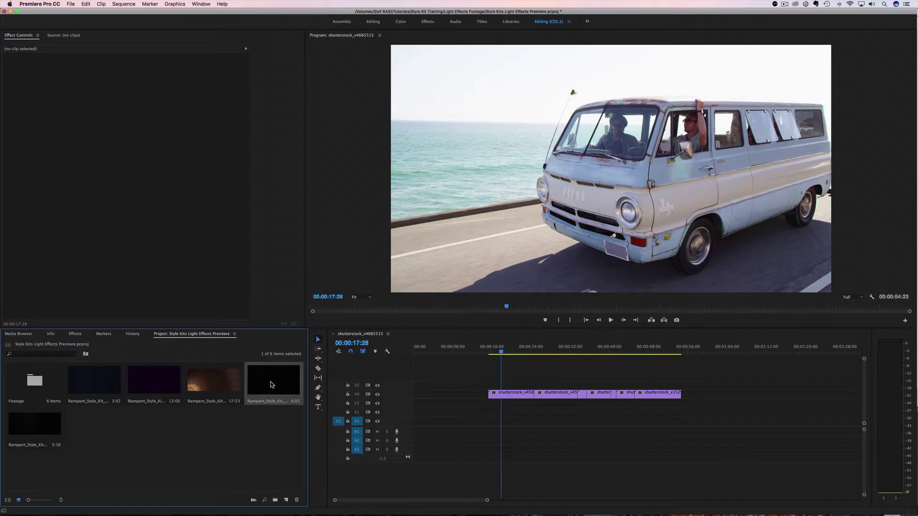
pyautogui.moveTo(263, 381); pyautogui.dragTo(492, 384)
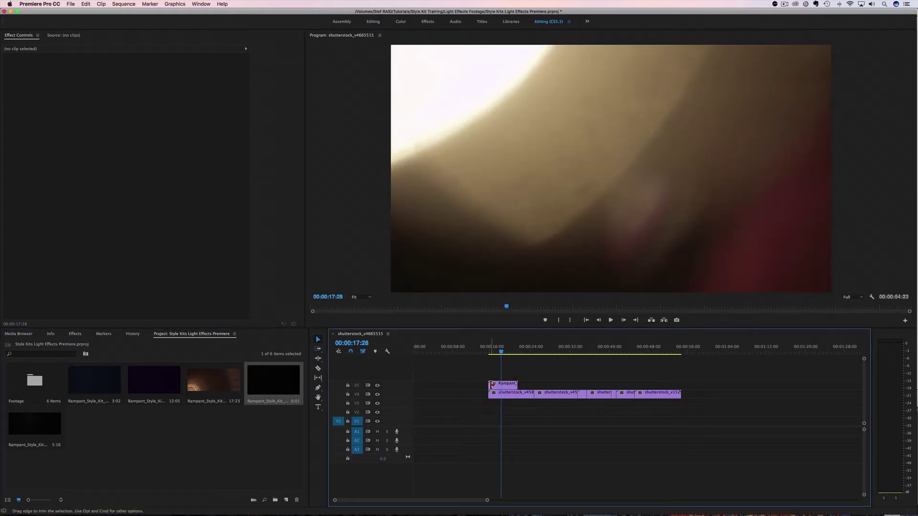
pyautogui.click(499, 385)
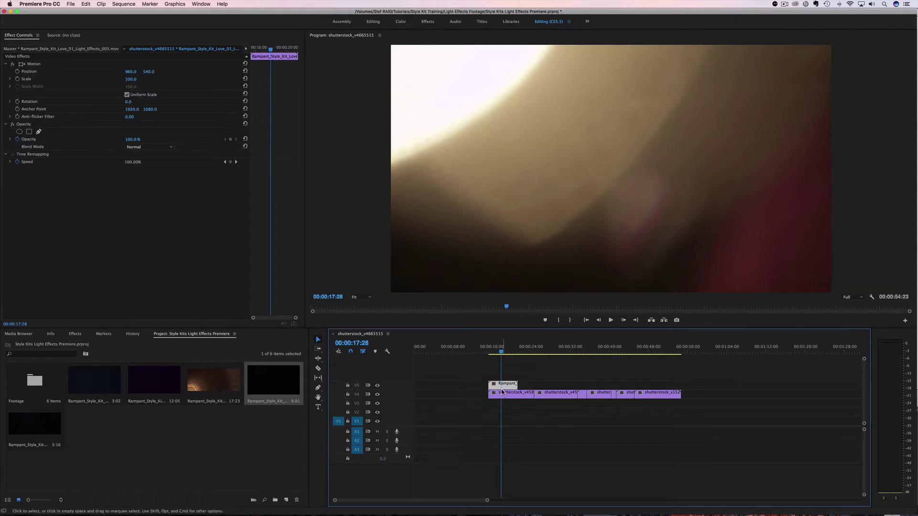
# Try Overlay on the V5 light clip, then set its Opacity blend mode to Screen.
pyautogui.click(503, 386)
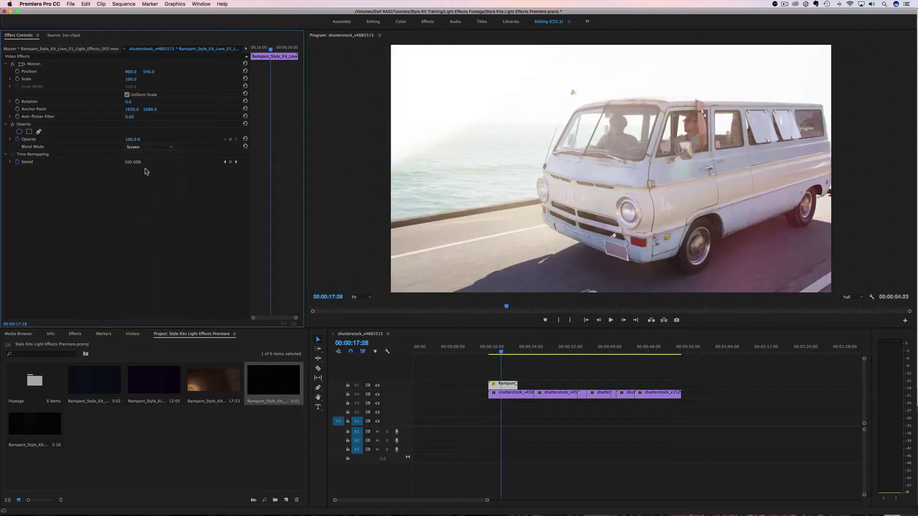
pyautogui.click(141, 147)
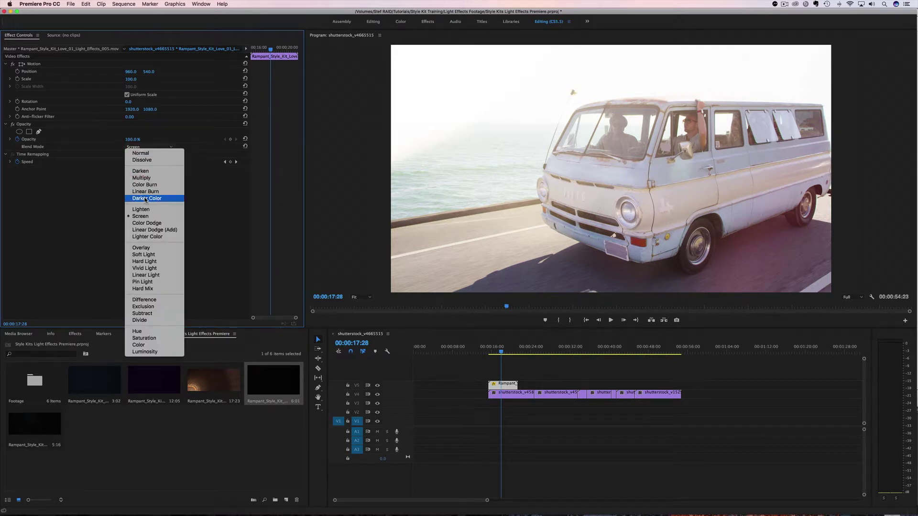
pyautogui.click(143, 249)
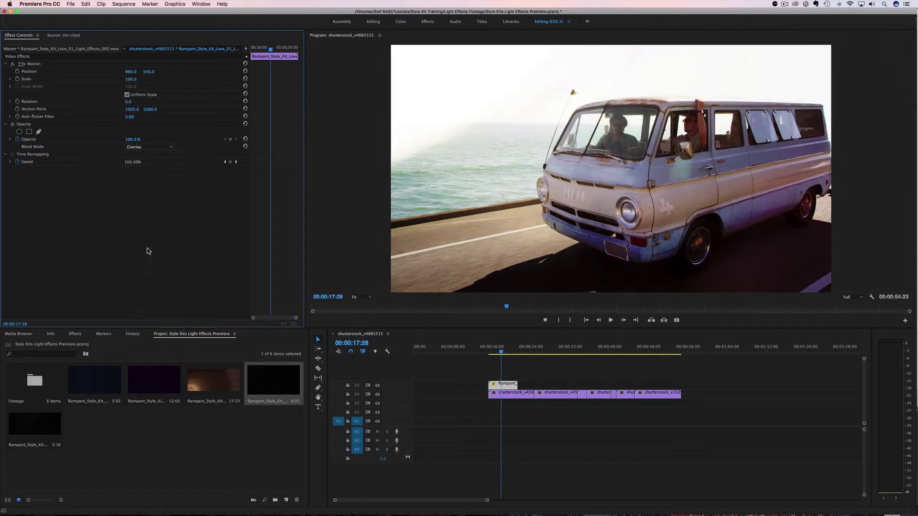
pyautogui.click(137, 149)
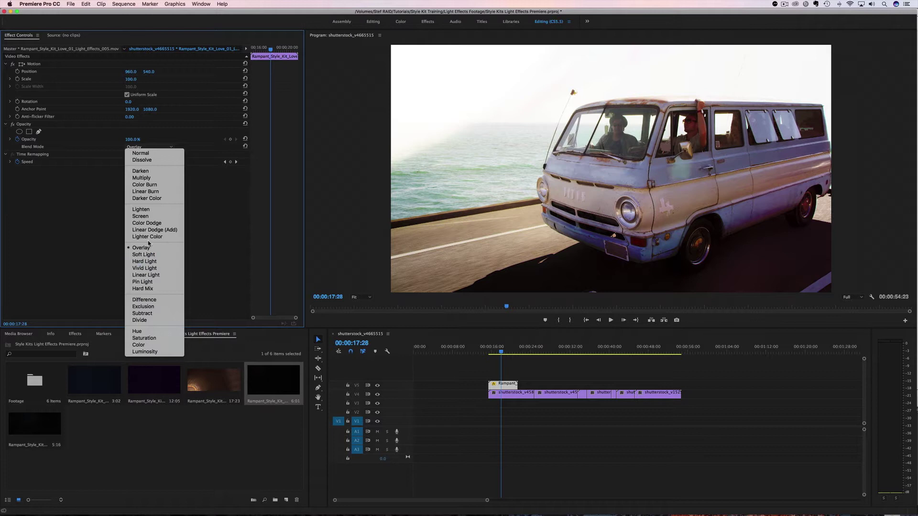
pyautogui.click(144, 217)
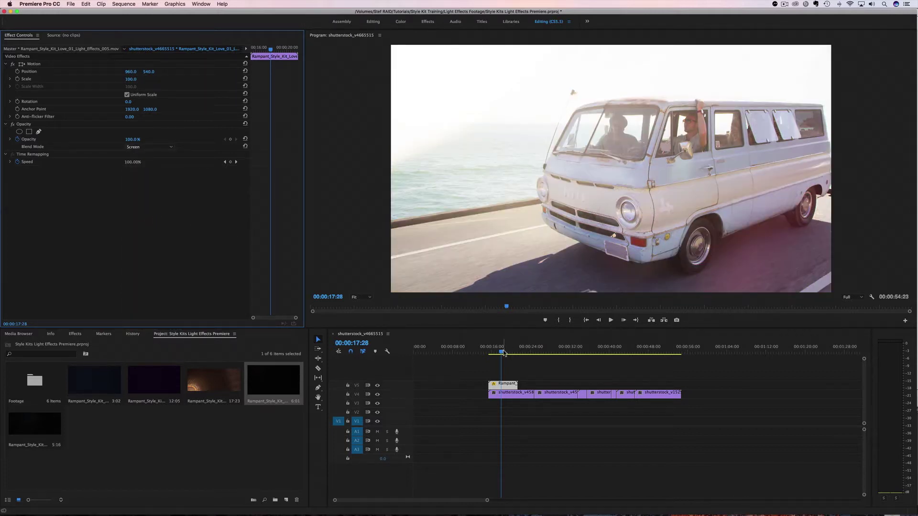
pyautogui.moveTo(501, 353); pyautogui.dragTo(486, 354)
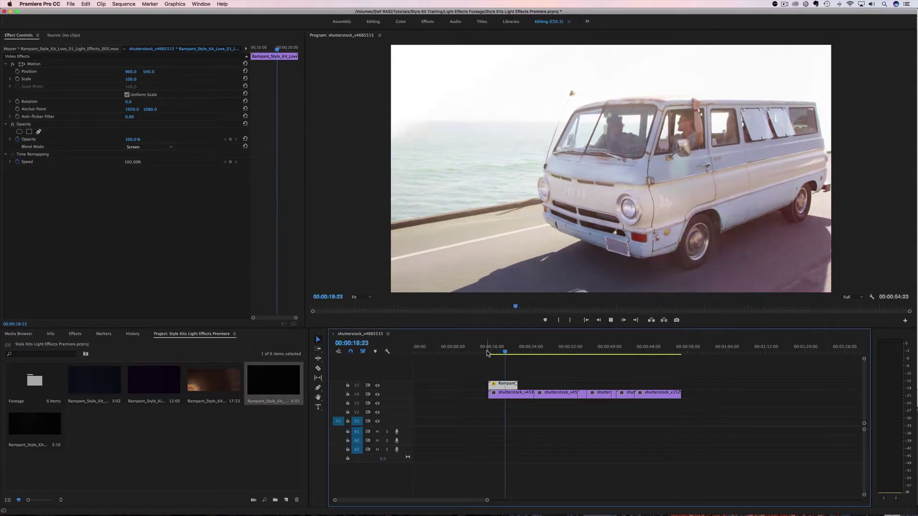
pyautogui.press('space')
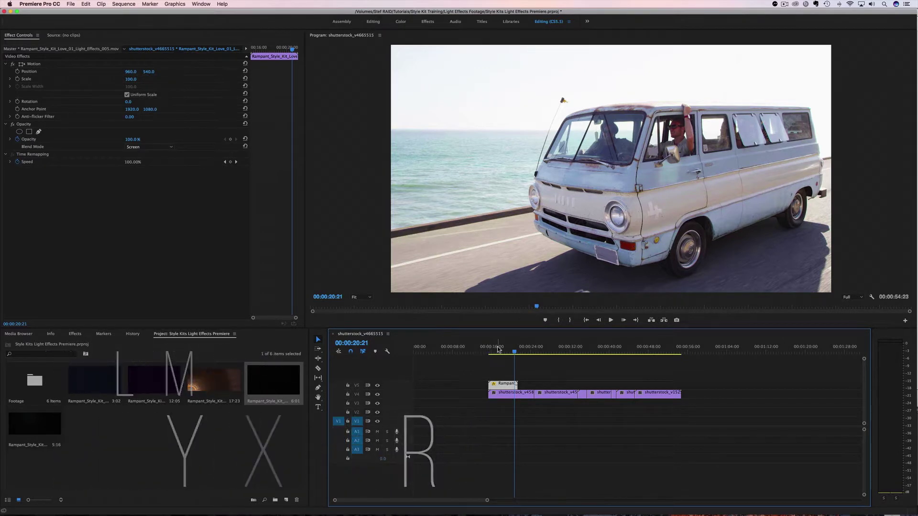
# Scrub back to where the light clip begins and select it on V5.
pyautogui.moveTo(515, 349); pyautogui.dragTo(499, 349)
pyautogui.click(507, 395)
pyautogui.click(524, 354)
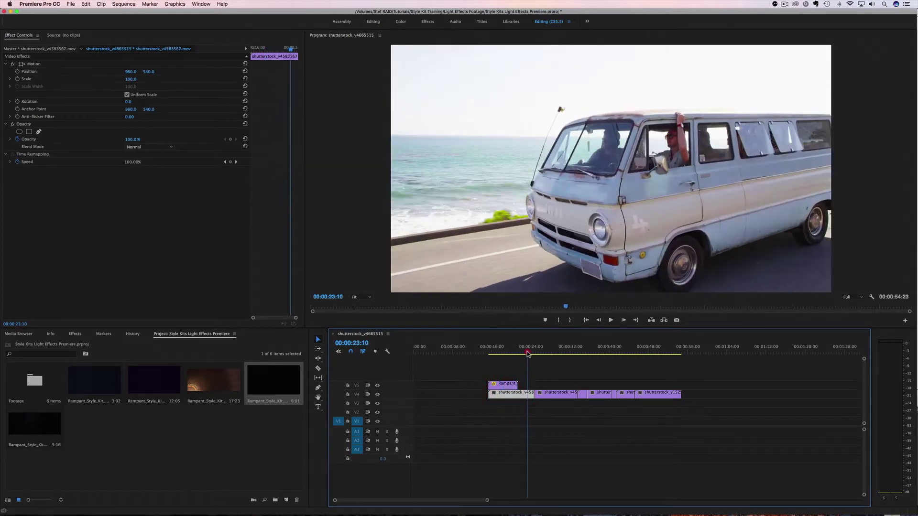
pyautogui.click(525, 403)
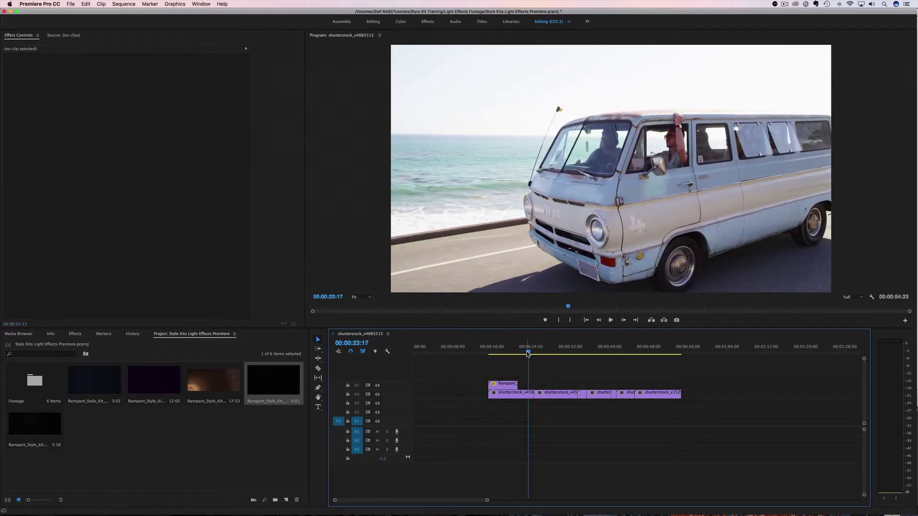
pyautogui.click(555, 354)
pyautogui.moveTo(555, 355); pyautogui.dragTo(498, 364)
pyautogui.click(500, 384)
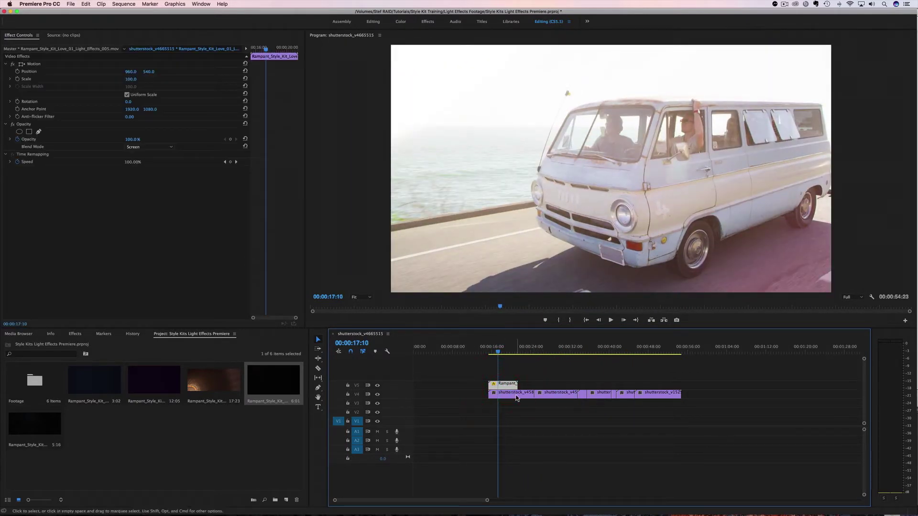
# Set the Program monitor zoom to 25% and show the light clip's Position handles.
pyautogui.click(368, 298)
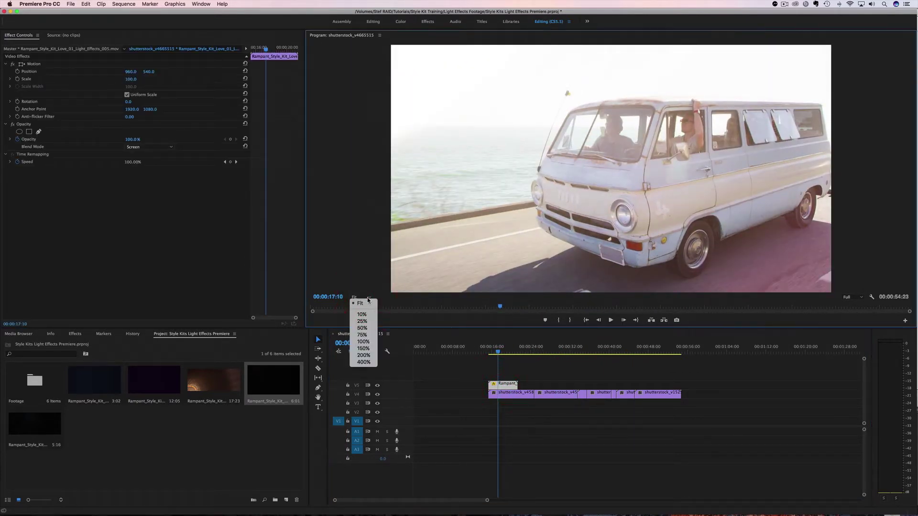
pyautogui.click(362, 322)
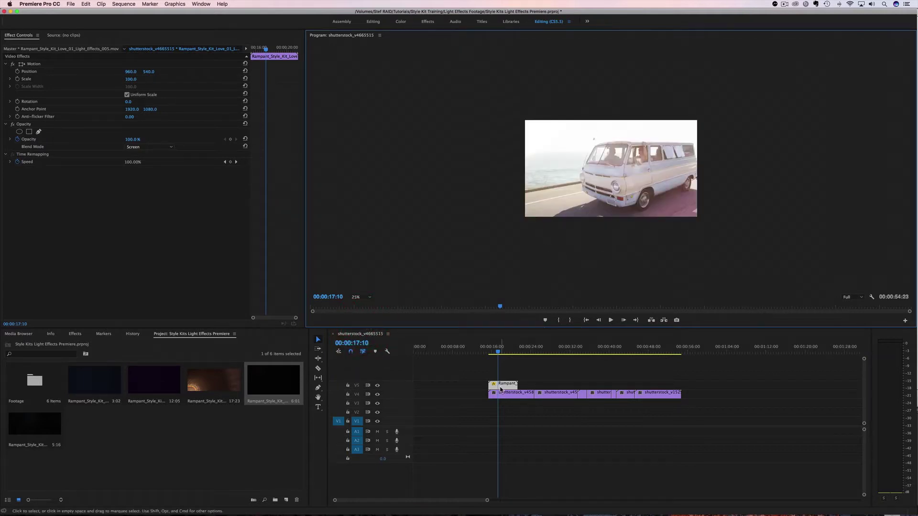
pyautogui.click(499, 385)
pyautogui.click(30, 72)
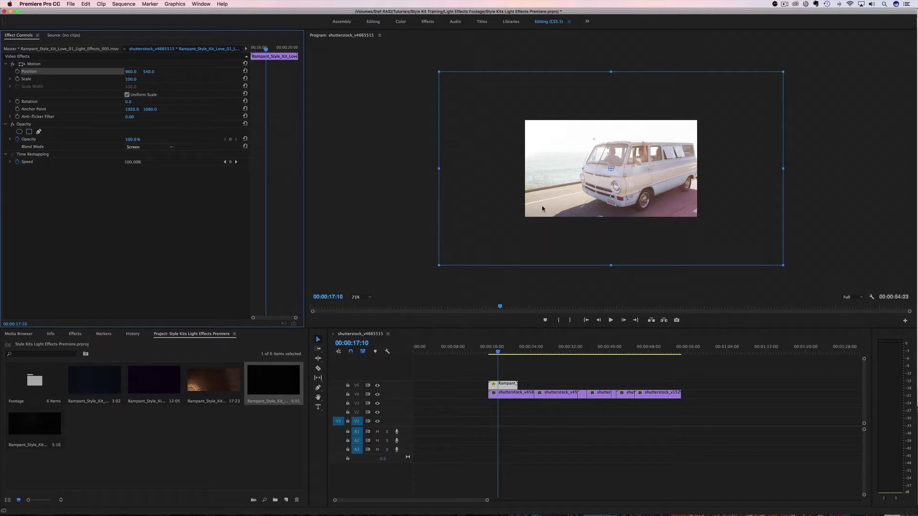
pyautogui.moveTo(541, 206)
pyautogui.mouseDown()
pyautogui.moveTo(560, 216)
pyautogui.moveTo(479, 180)
pyautogui.moveTo(446, 184)
pyautogui.moveTo(520, 162)
pyautogui.moveTo(589, 225)
pyautogui.moveTo(529, 193)
pyautogui.mouseUp()
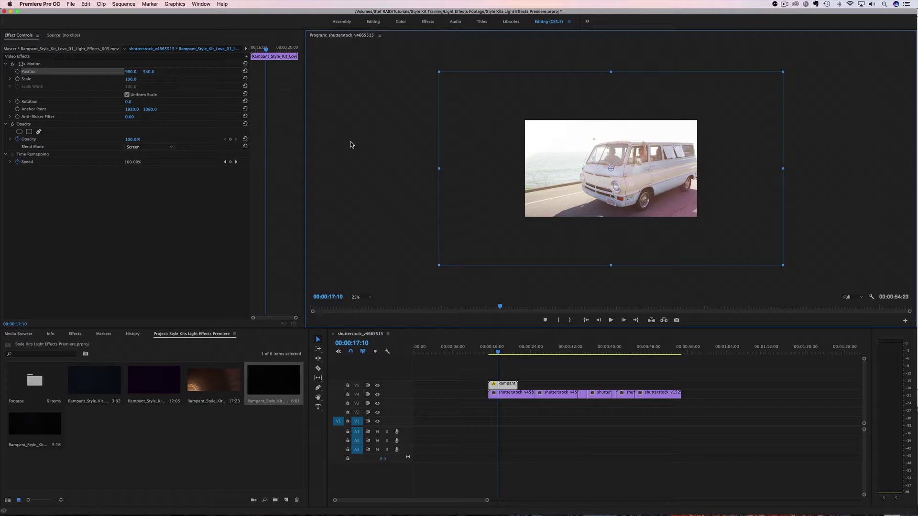
pyautogui.moveTo(130, 79); pyautogui.dragTo(105, 79)
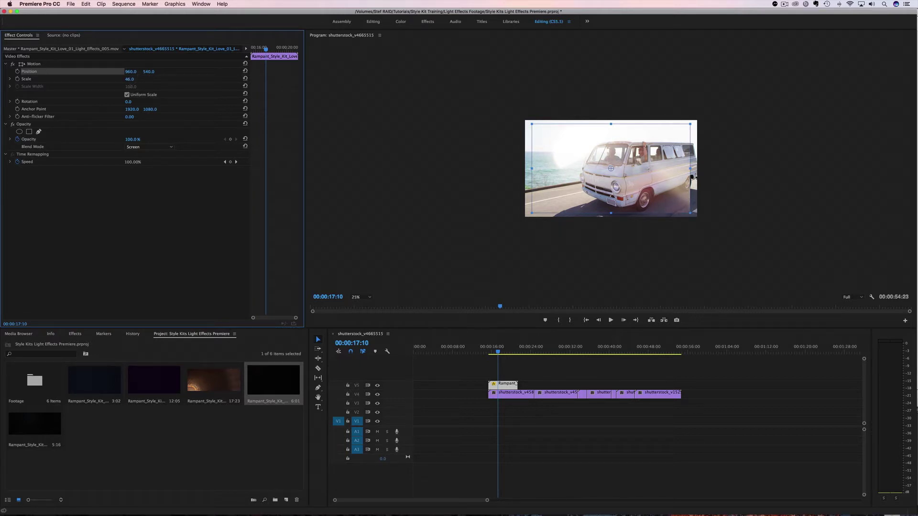
pyautogui.moveTo(130, 79); pyautogui.dragTo(134, 79)
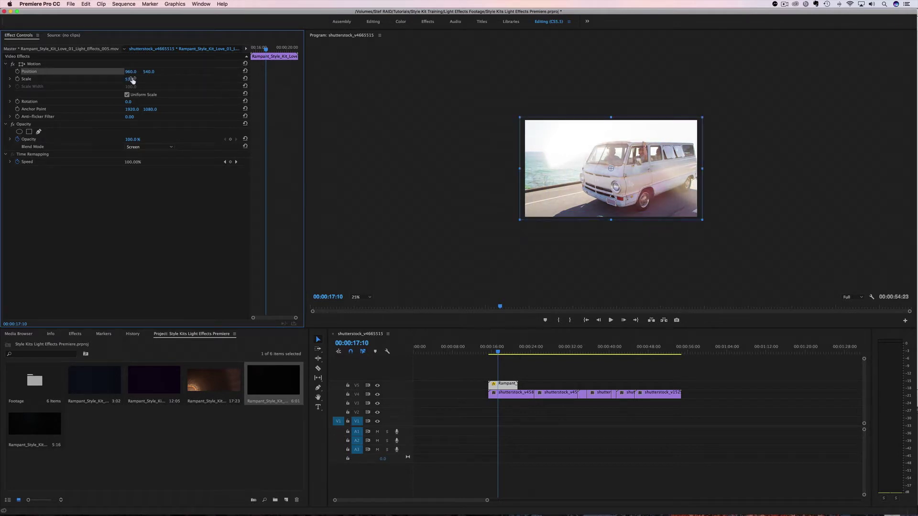
pyautogui.click(132, 79)
pyautogui.write('100')
pyautogui.press('Return')
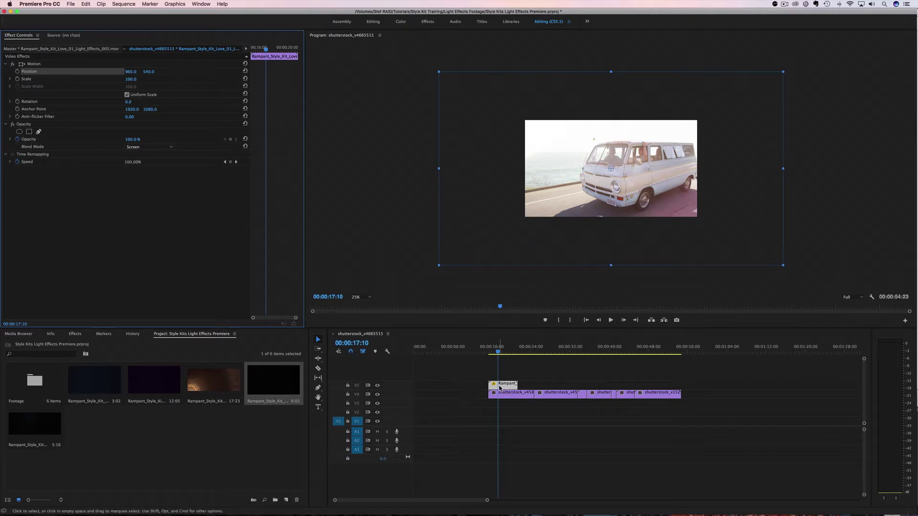
# Apply Scale to Frame Size to the Rampant light clip on V5.
pyautogui.rightClick(500, 388)
pyautogui.click(539, 434)
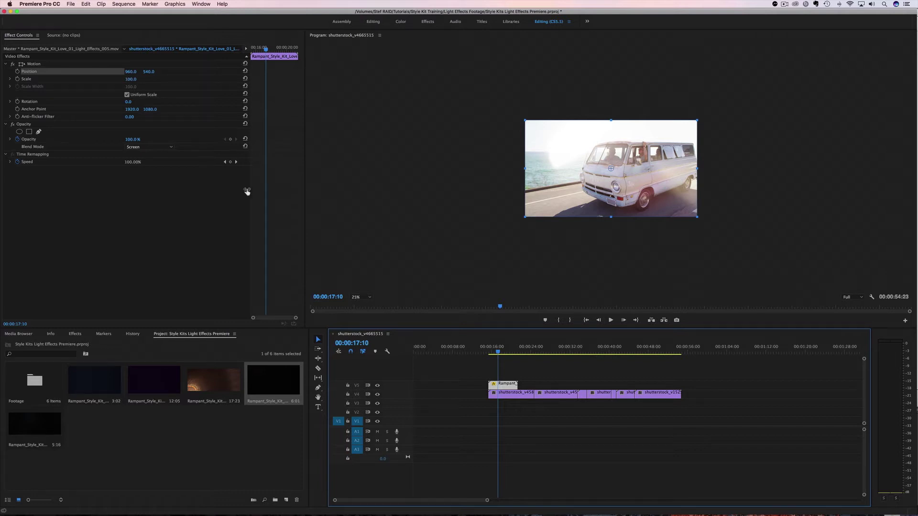
pyautogui.click(360, 297)
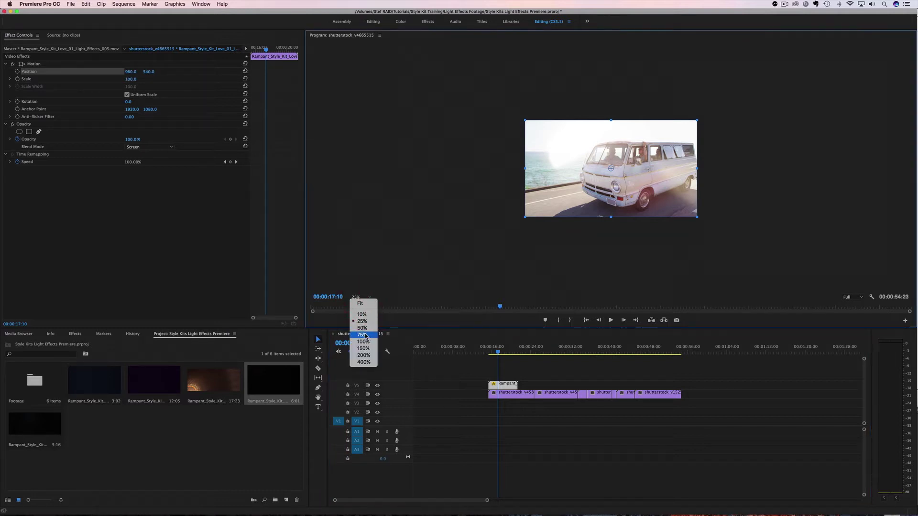
# Return the Program monitor zoom to Fit and play back the screened flare over the van footage.
pyautogui.click(360, 303)
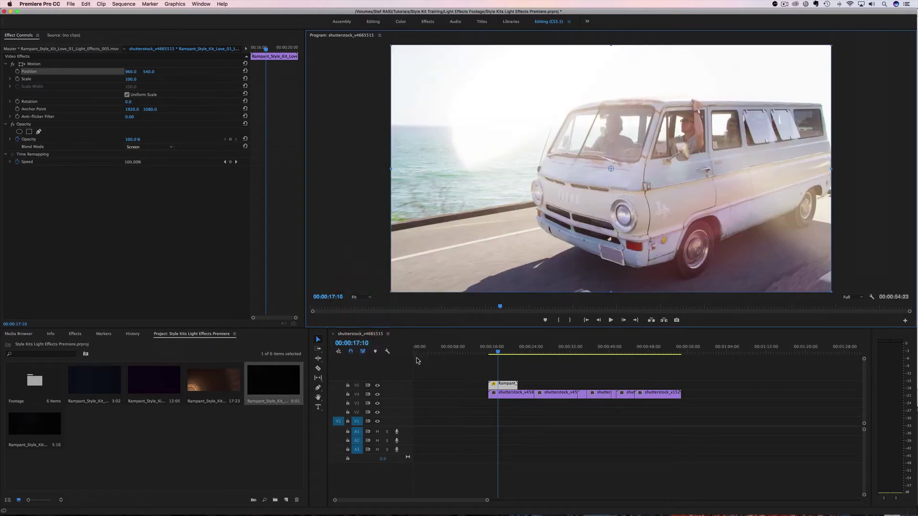
pyautogui.click(486, 354)
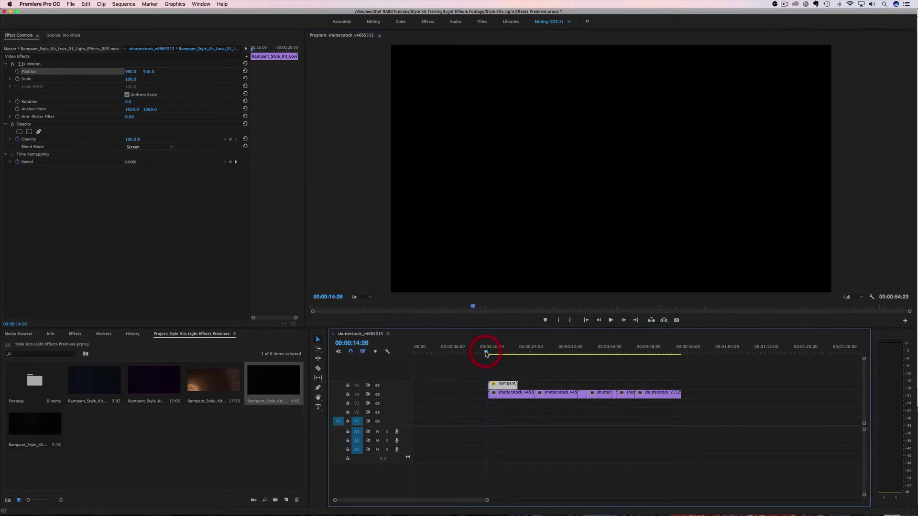
pyautogui.press('space')
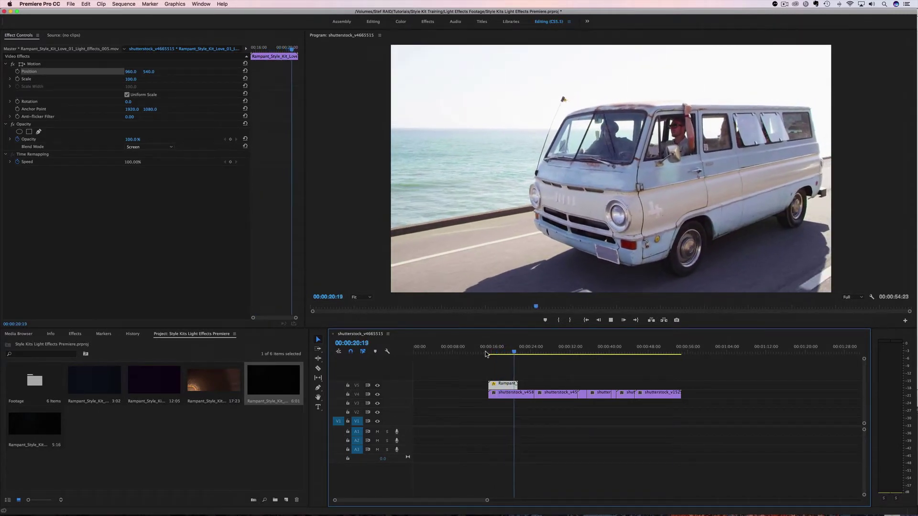
pyautogui.press('space')
pyautogui.moveTo(511, 355)
pyautogui.mouseDown()
pyautogui.moveTo(488, 355)
pyautogui.moveTo(513, 355)
pyautogui.mouseUp()
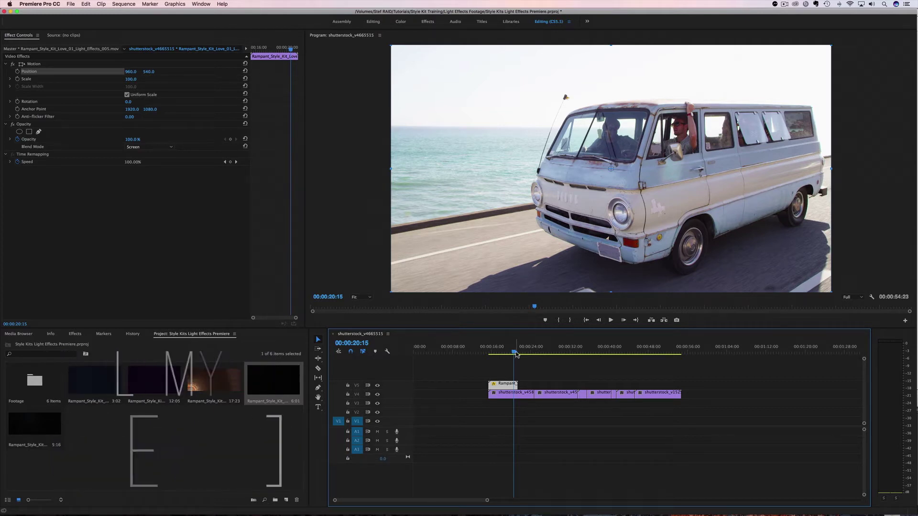
# Place the 12:05 Rampant clip on V5 above the group-on-van shot.
pyautogui.moveTo(515, 354); pyautogui.dragTo(551, 358)
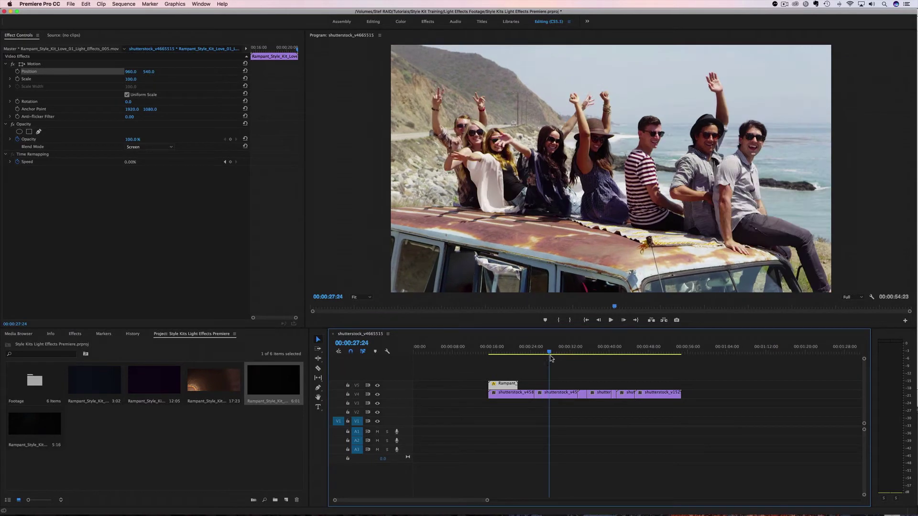
pyautogui.click(138, 388)
pyautogui.moveTo(157, 379); pyautogui.dragTo(577, 384)
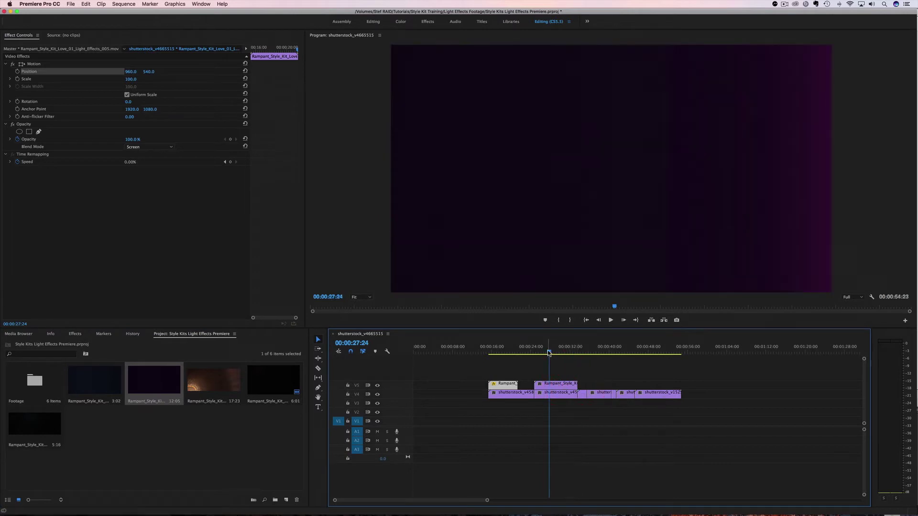
pyautogui.moveTo(549, 354)
pyautogui.mouseDown()
pyautogui.moveTo(536, 354)
pyautogui.moveTo(546, 357)
pyautogui.mouseUp()
# Set the new 12:05 light clip's blend mode to Screen.
pyautogui.click(550, 385)
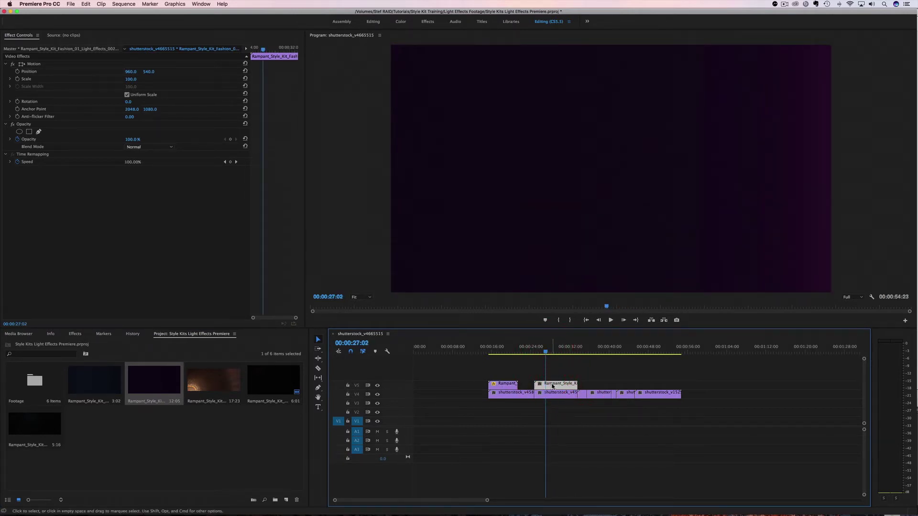
pyautogui.click(172, 148)
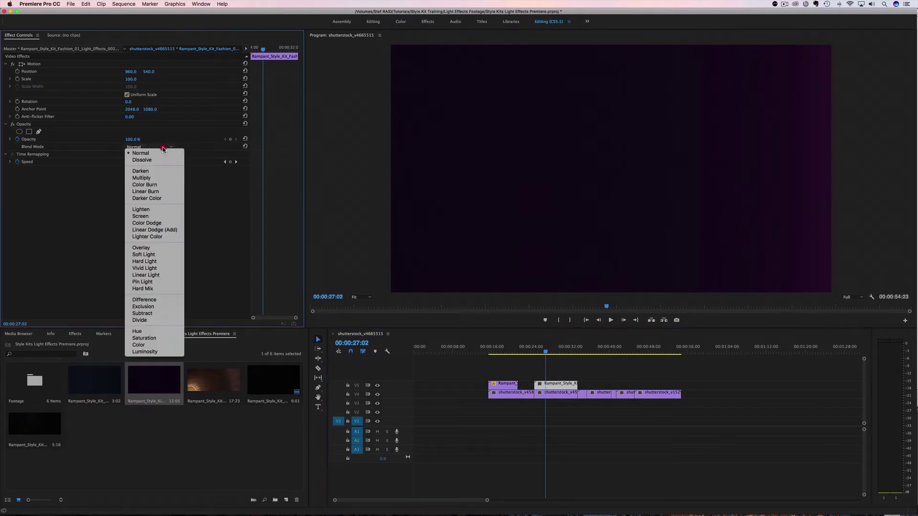
pyautogui.click(154, 217)
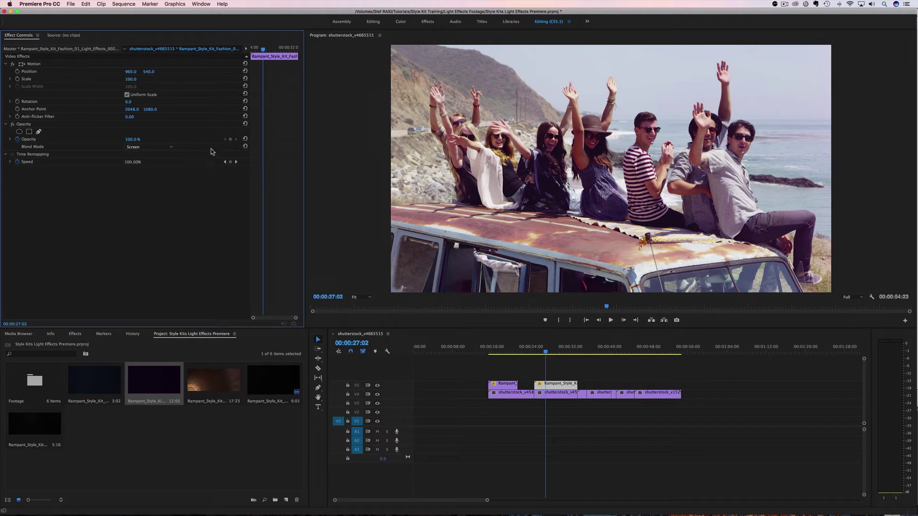
# Scale the second light clip to 51 and preview its pink glow over the group-on-van shot.
pyautogui.moveTo(130, 79); pyautogui.dragTo(106, 79)
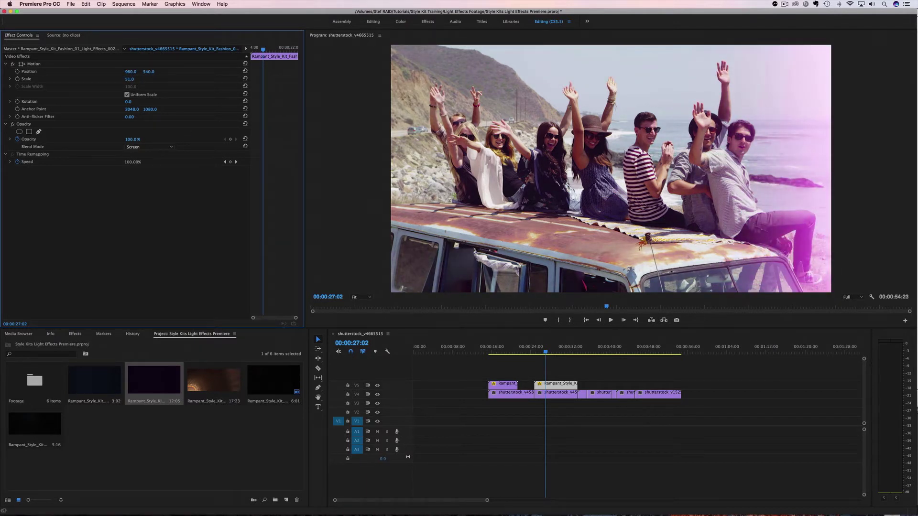
pyautogui.moveTo(546, 354); pyautogui.dragTo(532, 354)
pyautogui.press('space')
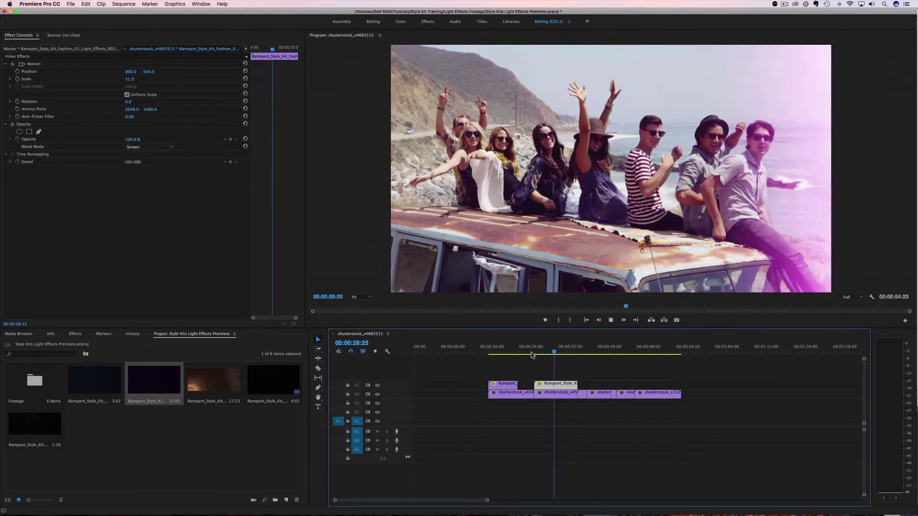
pyautogui.press('space')
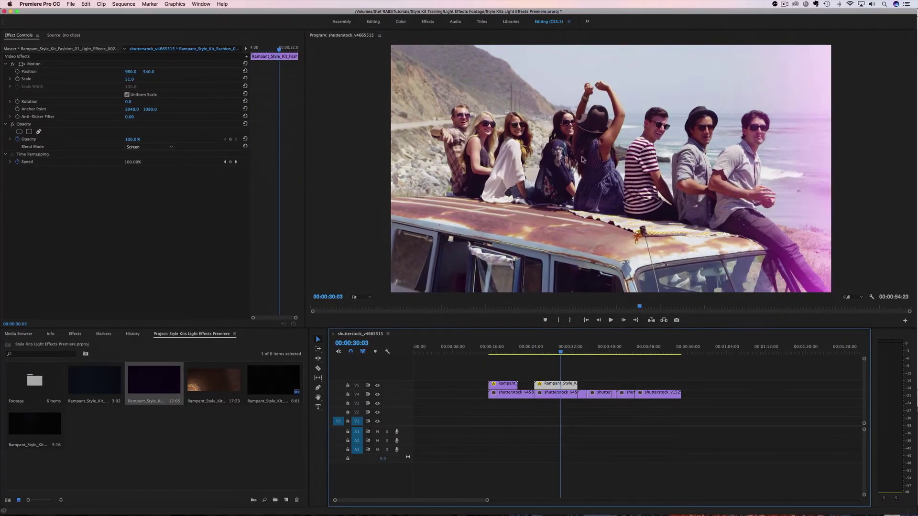
pyautogui.click(544, 354)
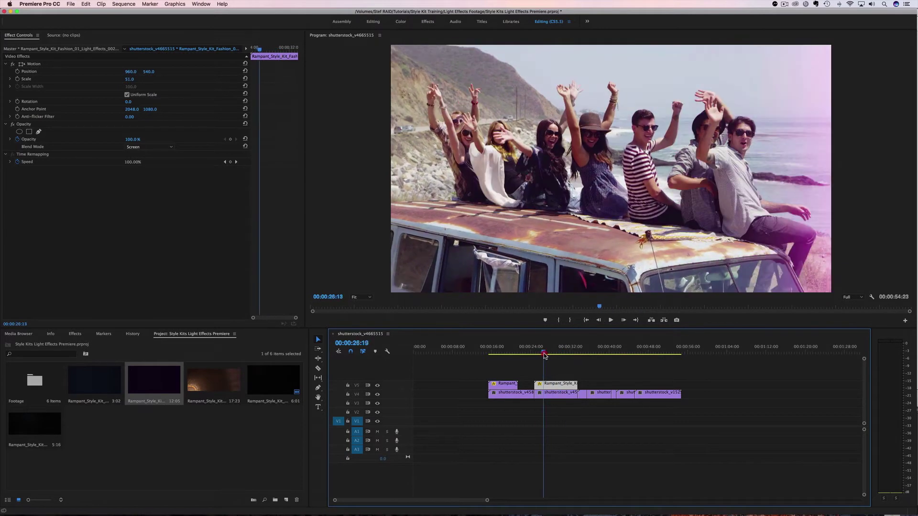
pyautogui.moveTo(544, 354); pyautogui.dragTo(557, 354)
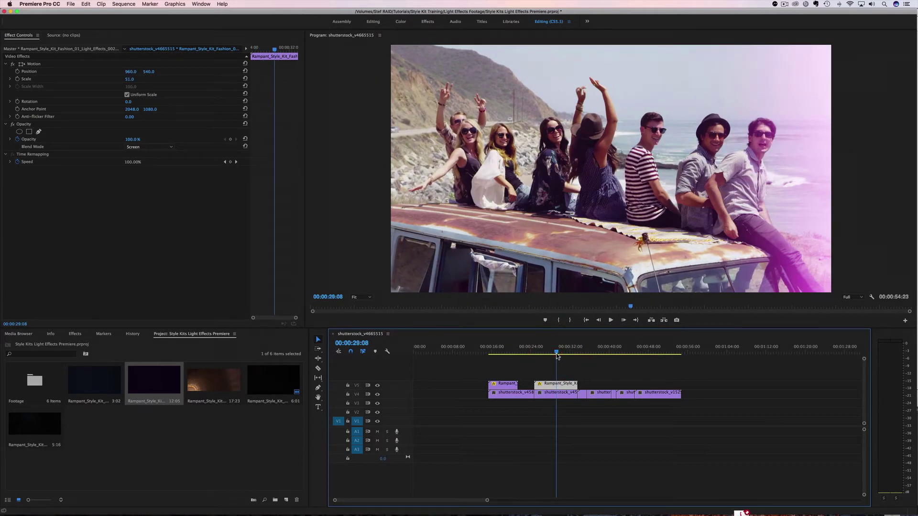
pyautogui.moveTo(557, 353); pyautogui.dragTo(551, 354)
pyautogui.click(553, 385)
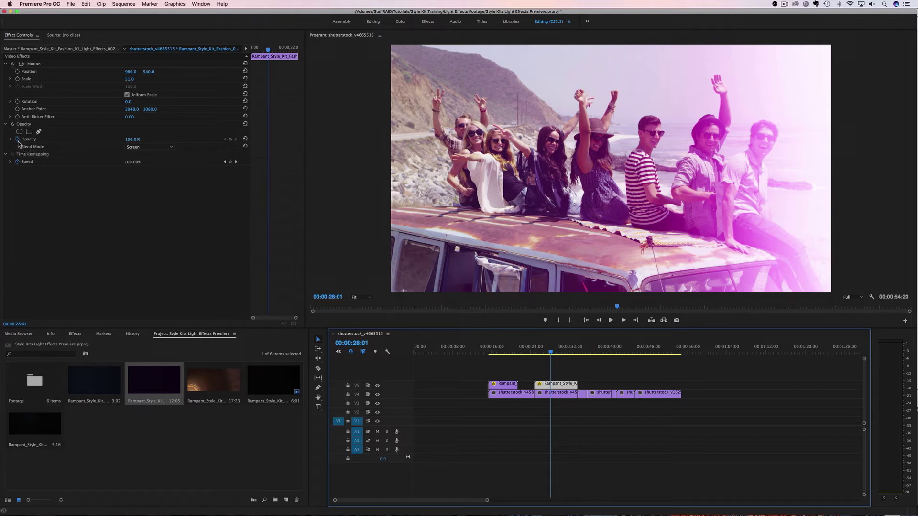
# Lower the second light clip's opacity to 40% and play back the result.
pyautogui.click(19, 140)
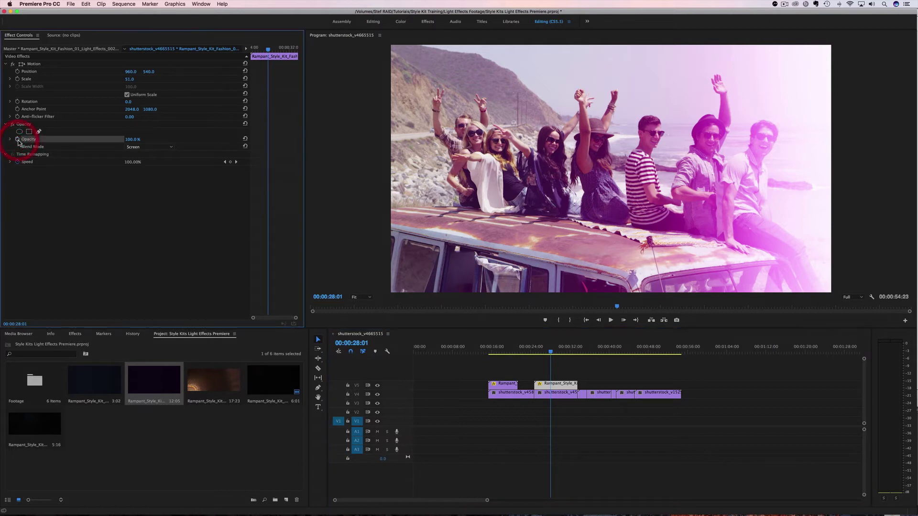
pyautogui.moveTo(131, 139); pyautogui.dragTo(103, 139)
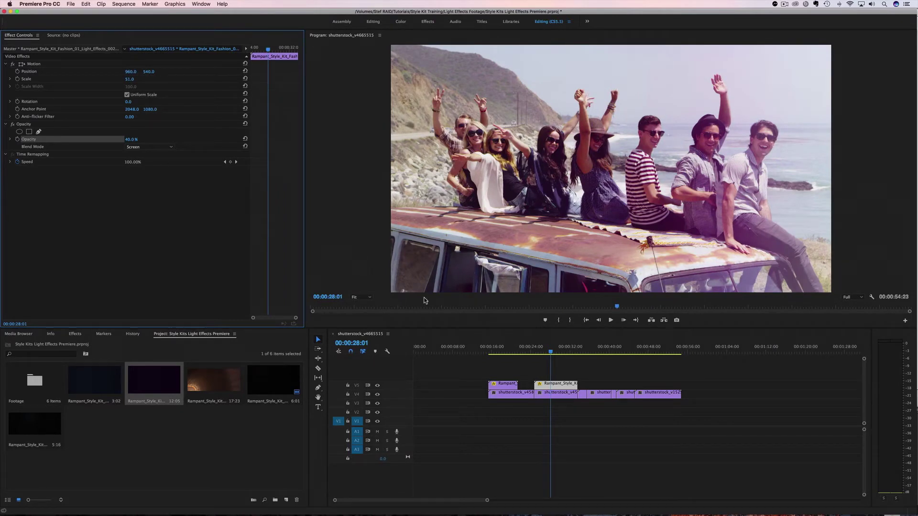
pyautogui.moveTo(552, 354); pyautogui.dragTo(536, 355)
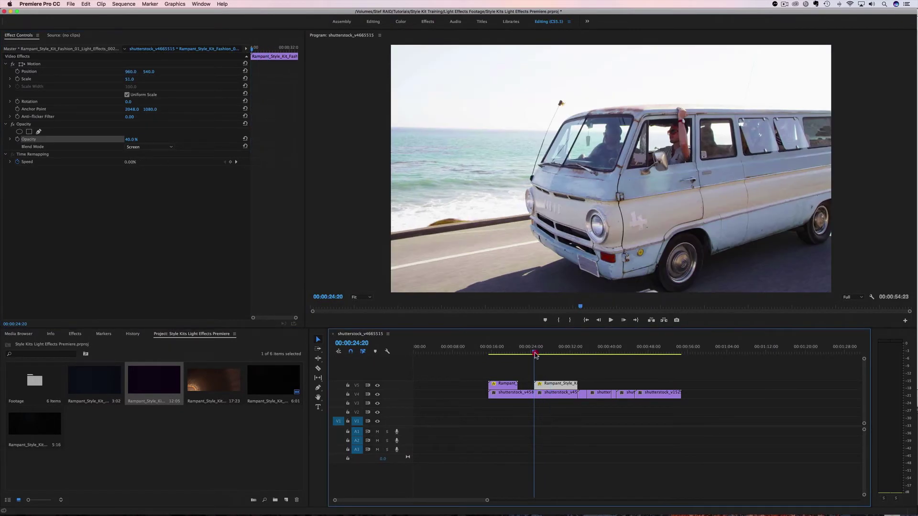
pyautogui.press('space')
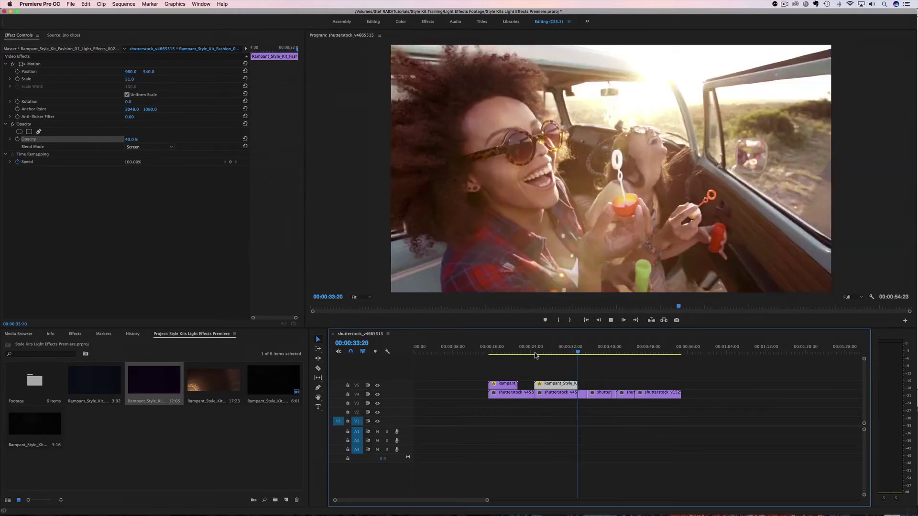
pyautogui.press('space')
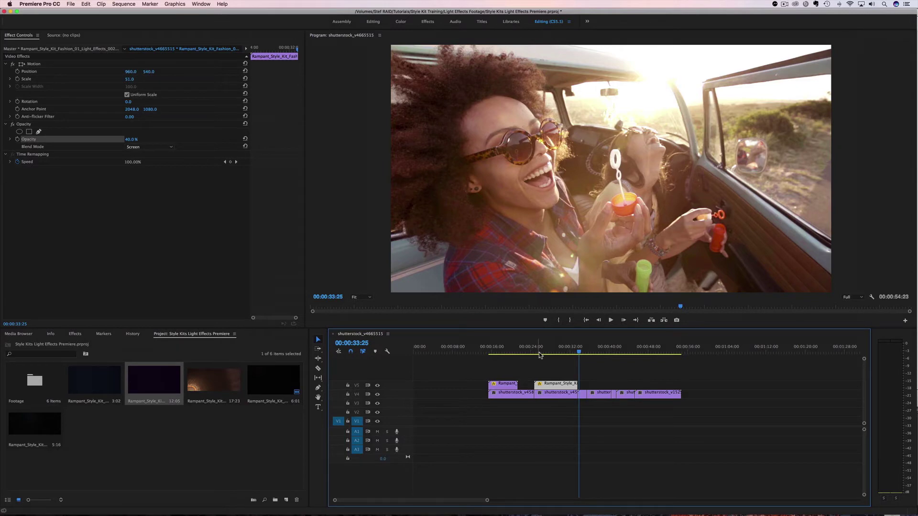
# Replay the group-on-van section to review the softened pink leak.
pyautogui.moveTo(541, 354); pyautogui.dragTo(579, 354)
pyautogui.press('space')
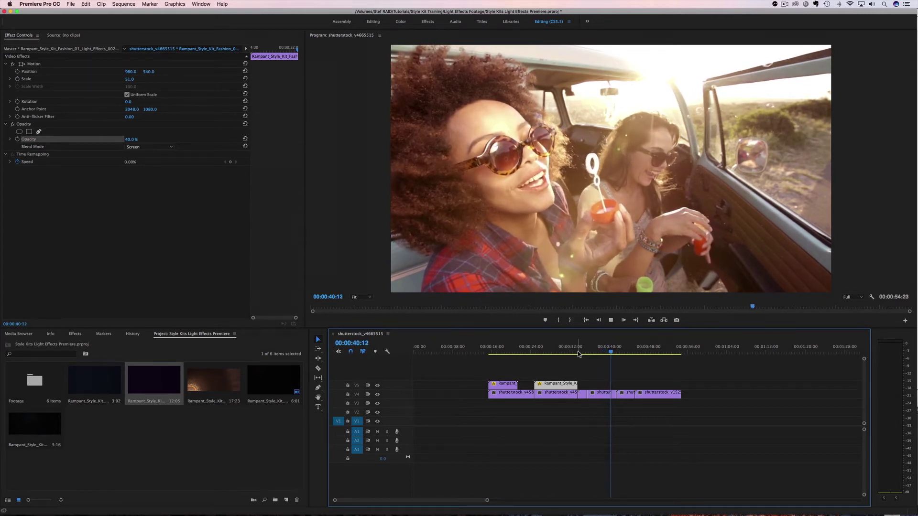
pyautogui.press('space')
# Place the 17:23 Rampant light clip on V5 above the bubbles shot and trim its end shorter.
pyautogui.click(581, 354)
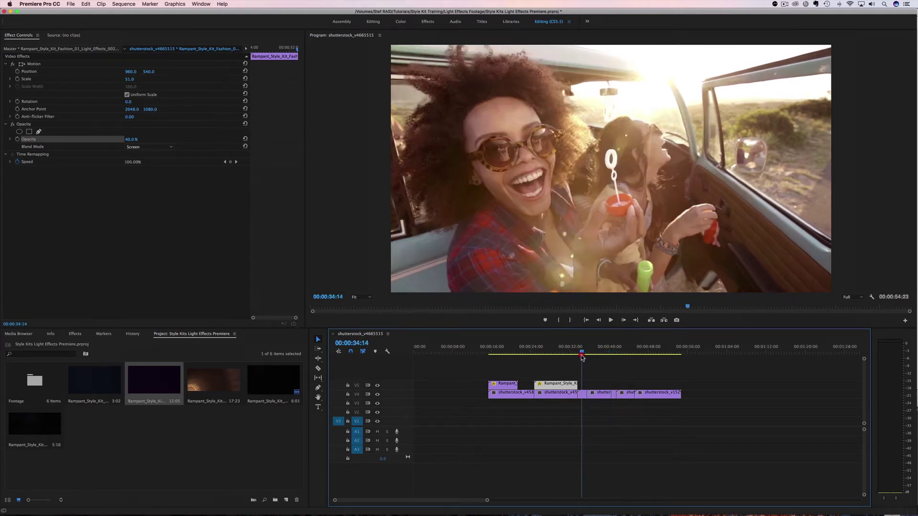
pyautogui.click(204, 383)
pyautogui.moveTo(193, 380); pyautogui.dragTo(616, 383)
pyautogui.click(594, 371)
pyautogui.click(597, 383)
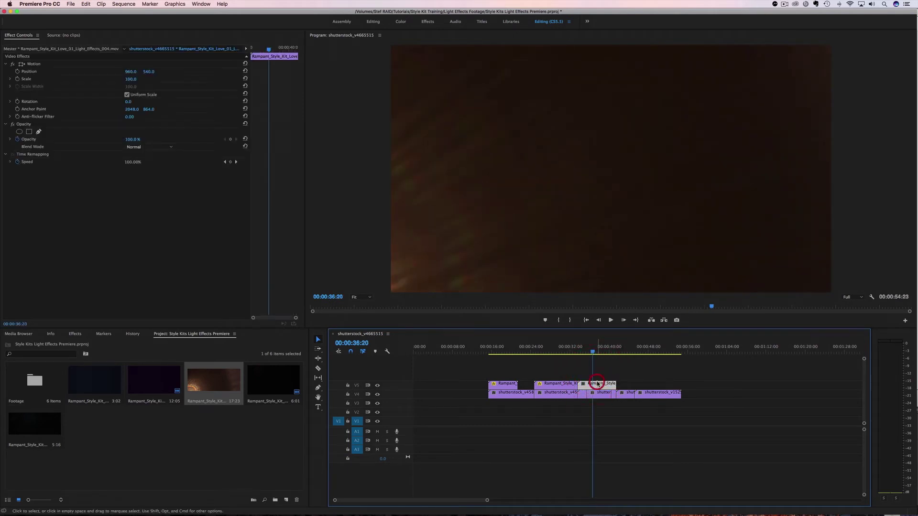
# Set the new light clip's blend mode to Screen and its scale to 63.
pyautogui.click(142, 148)
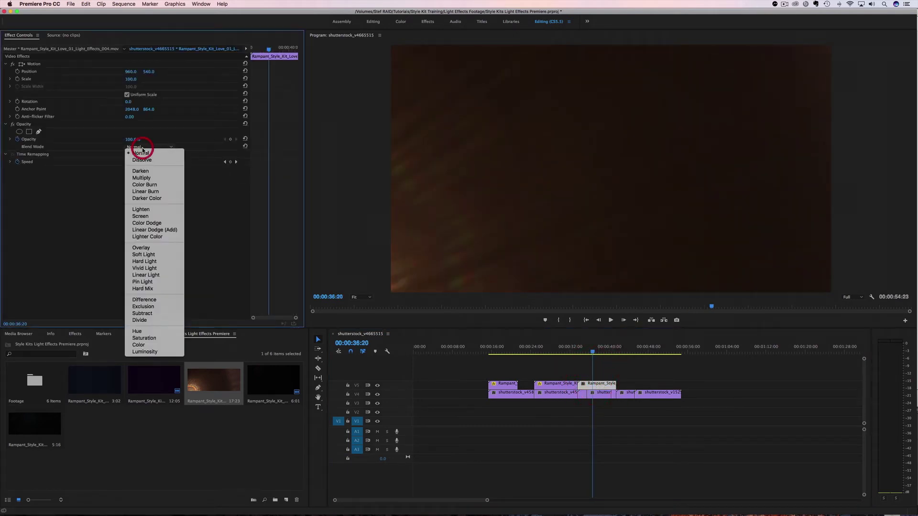
pyautogui.click(140, 212)
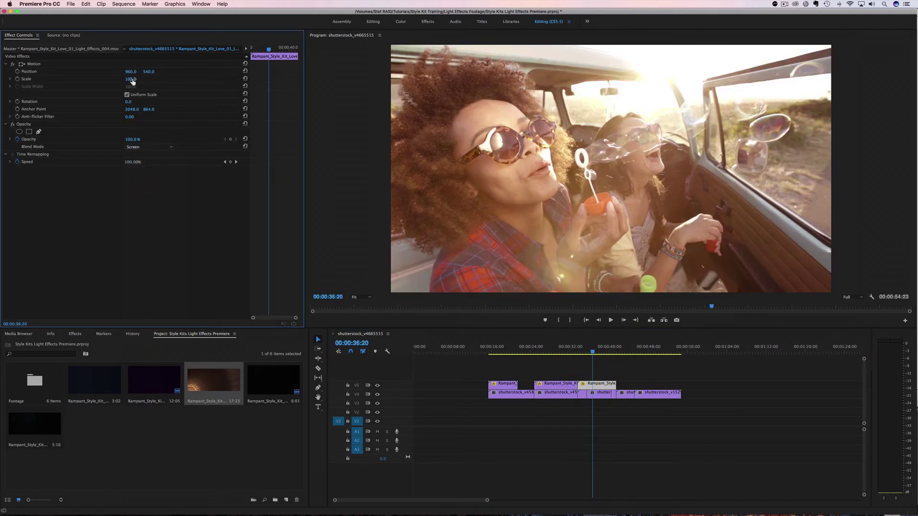
pyautogui.moveTo(130, 79); pyautogui.dragTo(112, 79)
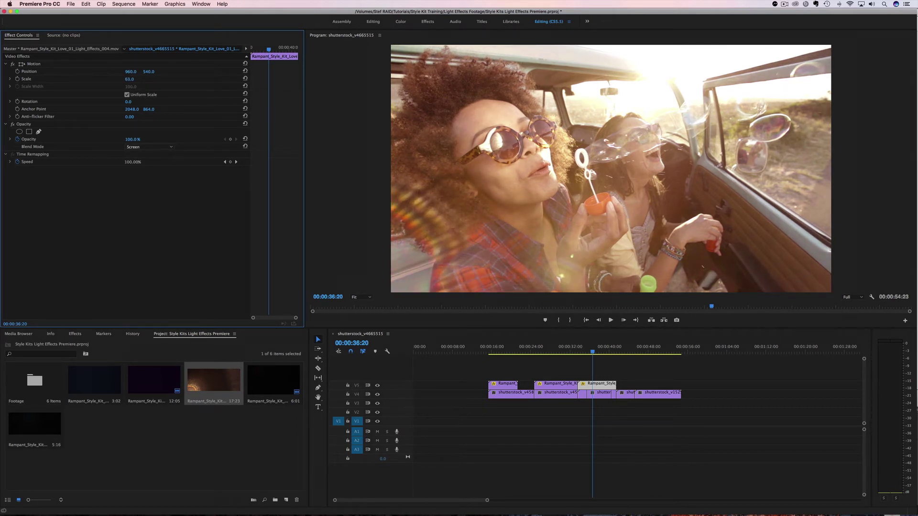
pyautogui.click(578, 354)
pyautogui.press('Left')
pyautogui.press('Left')
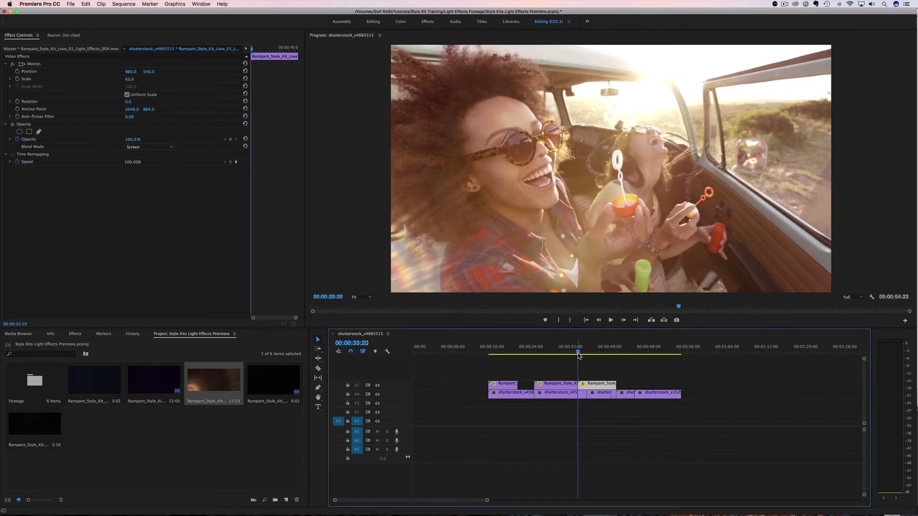
pyautogui.press('space')
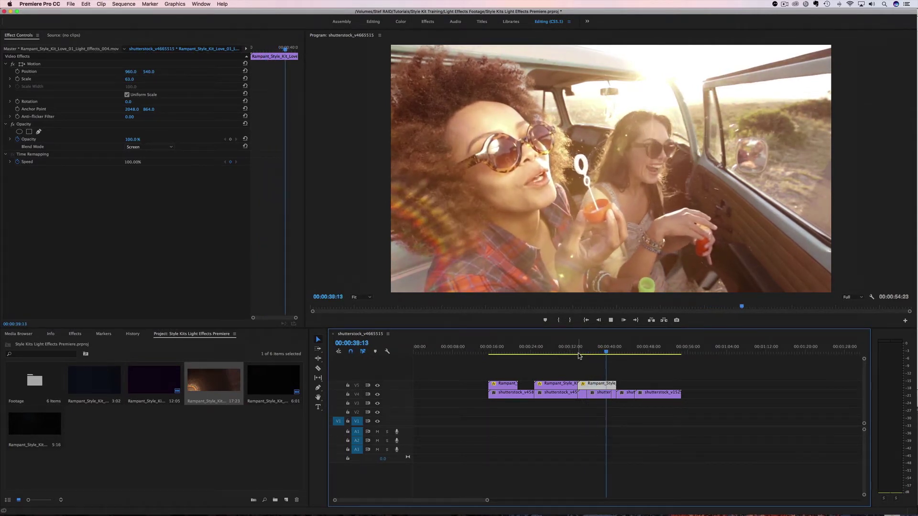
pyautogui.press('space')
pyautogui.click(596, 353)
pyautogui.rightClick(595, 387)
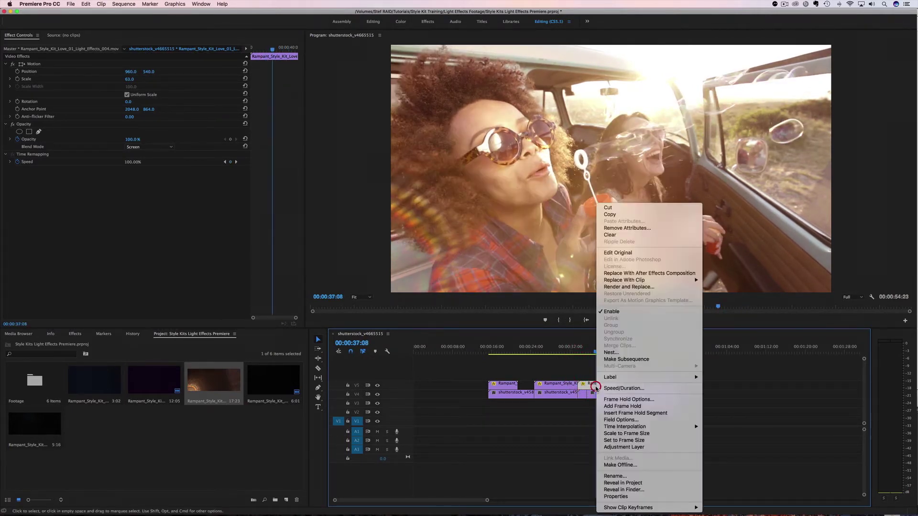
pyautogui.click(611, 311)
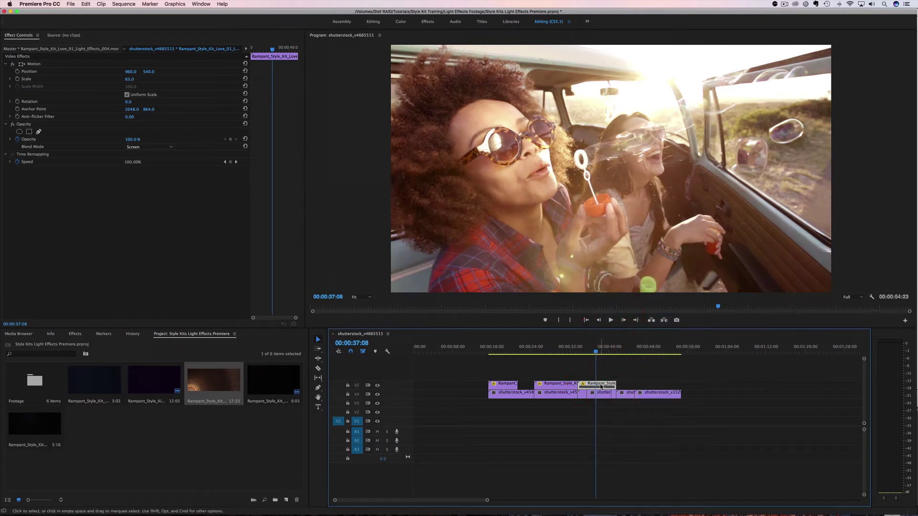
pyautogui.rightClick(600, 387)
pyautogui.click(611, 312)
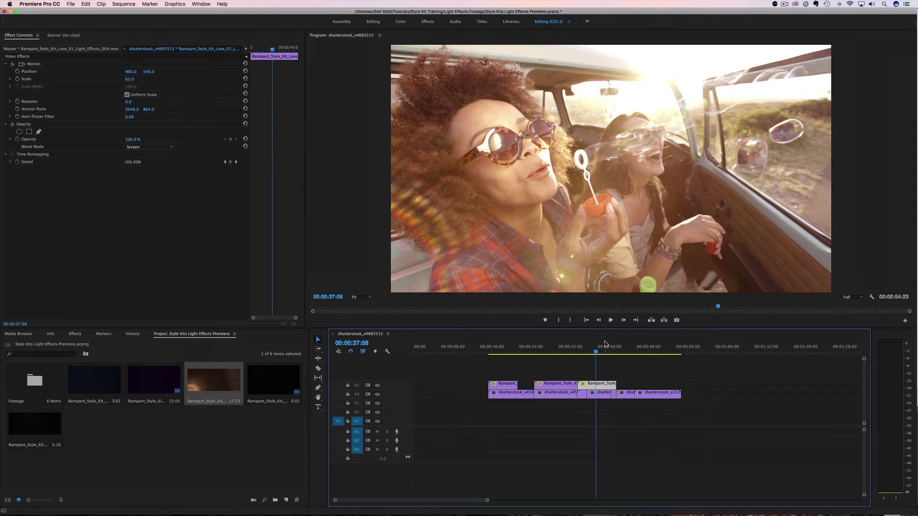
pyautogui.moveTo(596, 354)
pyautogui.mouseDown()
pyautogui.moveTo(577, 354)
pyautogui.moveTo(592, 356)
pyautogui.mouseUp()
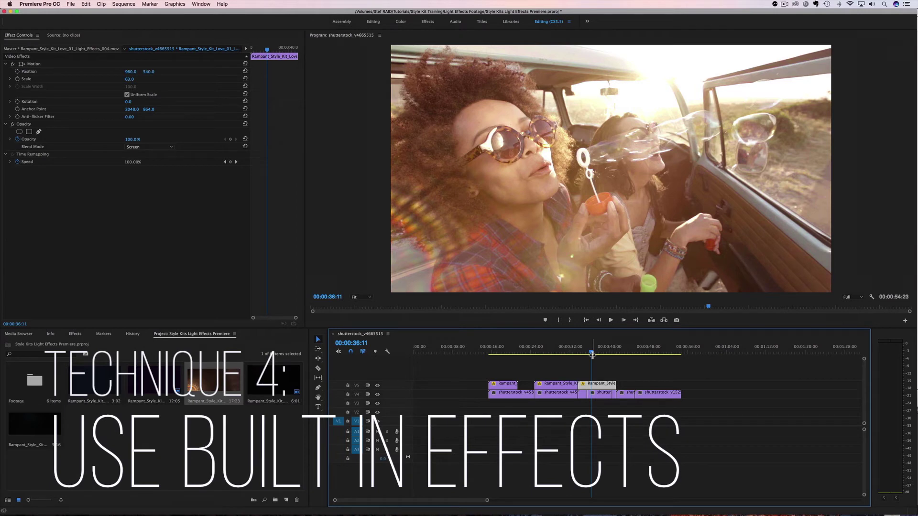
# Apply Video Effects > Transform > Vertical Flip to the Rampant Love clip on V5, reviewing at 00:00:33:09.
pyautogui.moveTo(591, 354); pyautogui.dragTo(593, 356)
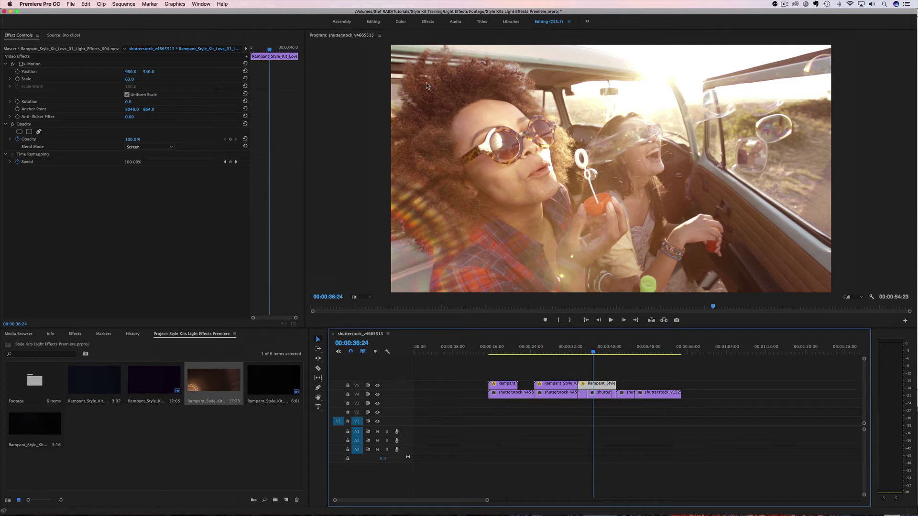
pyautogui.click(75, 334)
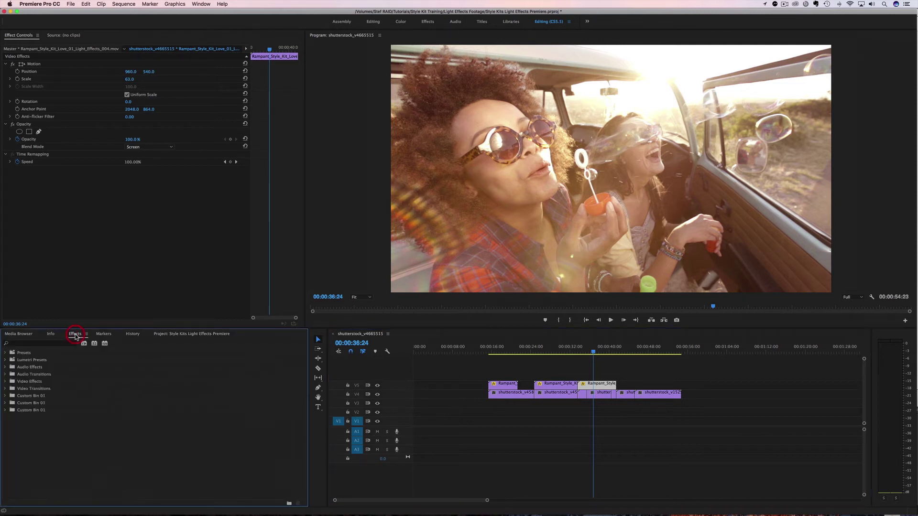
pyautogui.click(5, 382)
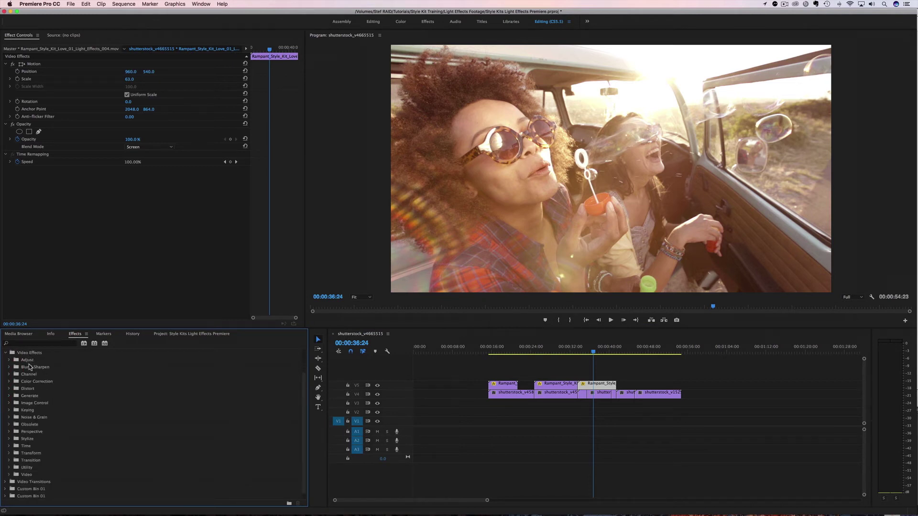
pyautogui.doubleClick(28, 388)
pyautogui.scroll(-5, 23, 420)
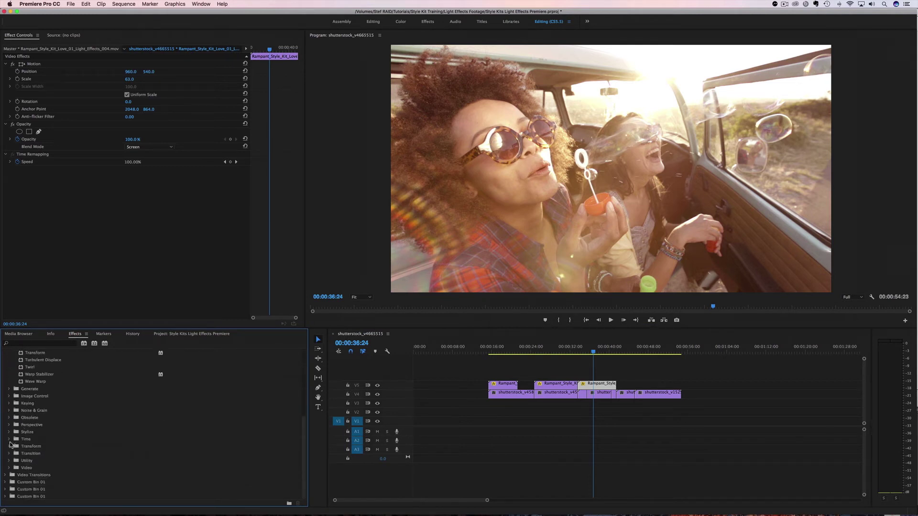
pyautogui.click(9, 446)
pyautogui.scroll(-2, 44, 450)
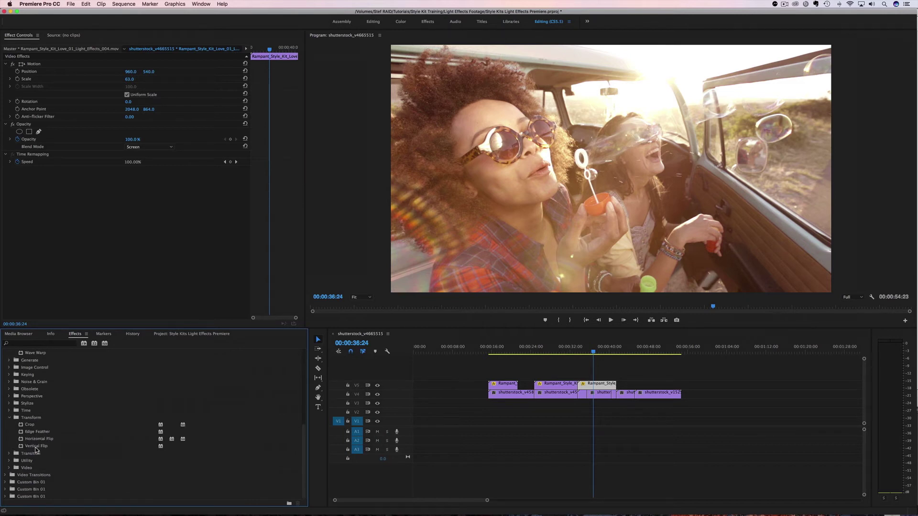
pyautogui.click(33, 446)
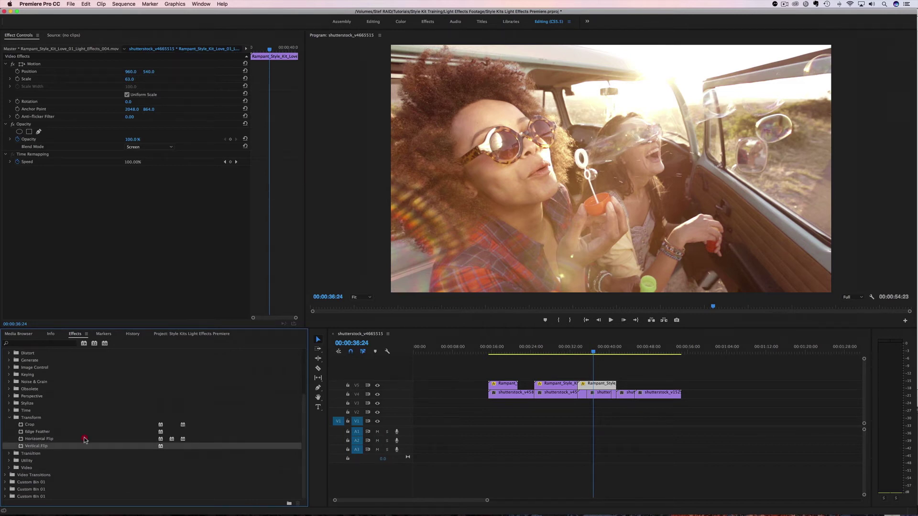
pyautogui.moveTo(148, 429); pyautogui.dragTo(596, 385)
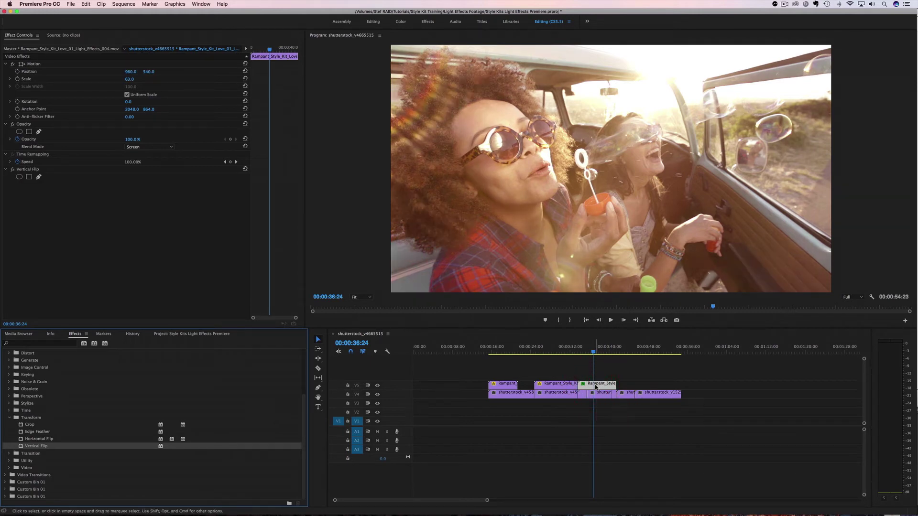
pyautogui.moveTo(593, 355); pyautogui.dragTo(577, 356)
pyautogui.press('space')
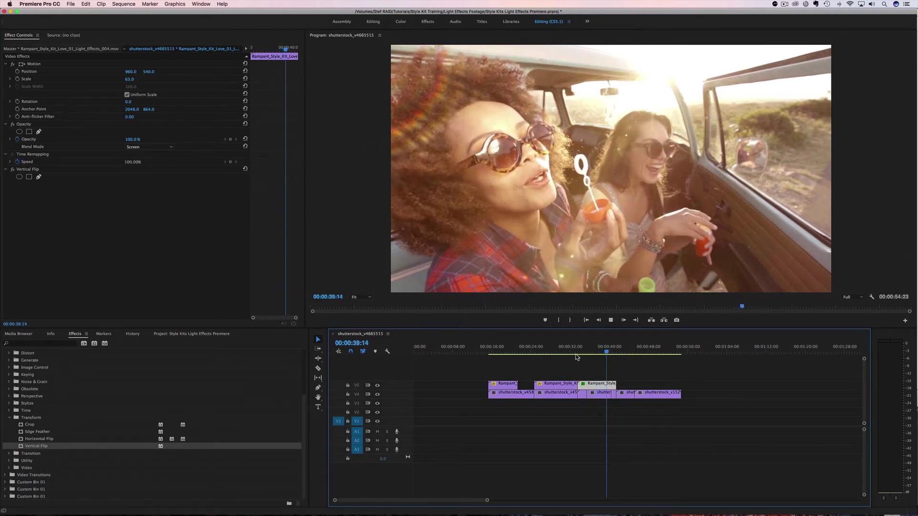
pyautogui.press('space')
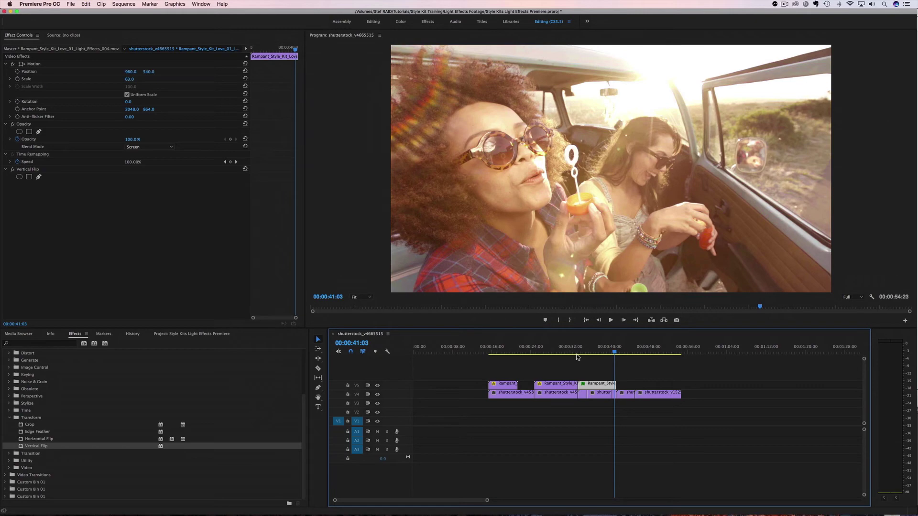
pyautogui.moveTo(614, 354); pyautogui.dragTo(589, 356)
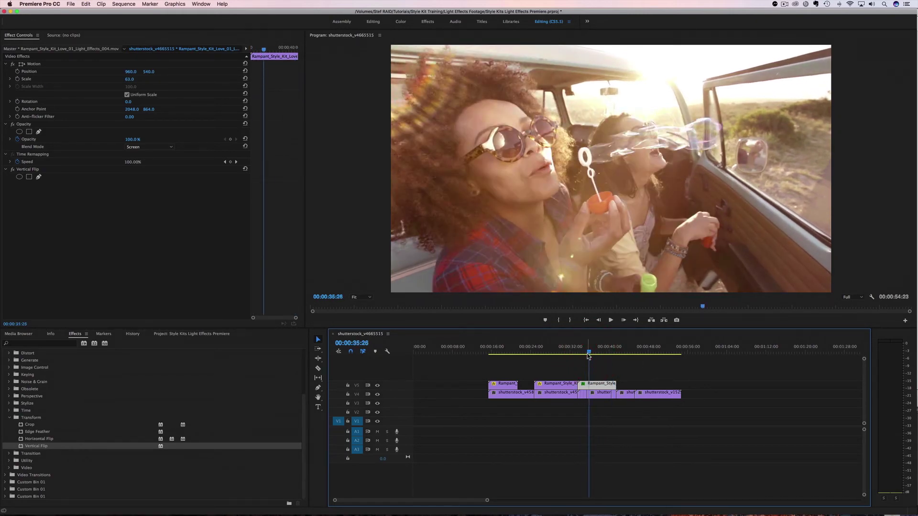
pyautogui.moveTo(592, 354); pyautogui.dragTo(616, 355)
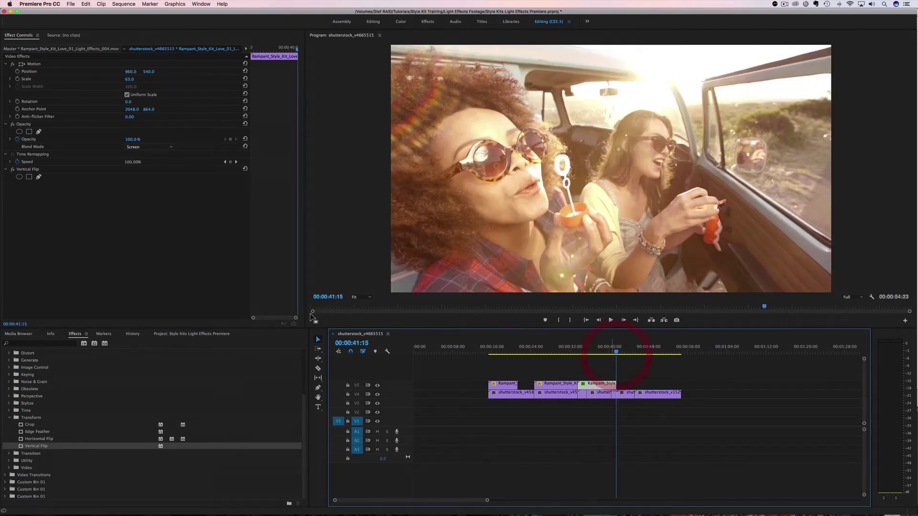
# Place the 3:02 Rampant Business light clip on V5 over the beach shot.
pyautogui.click(166, 335)
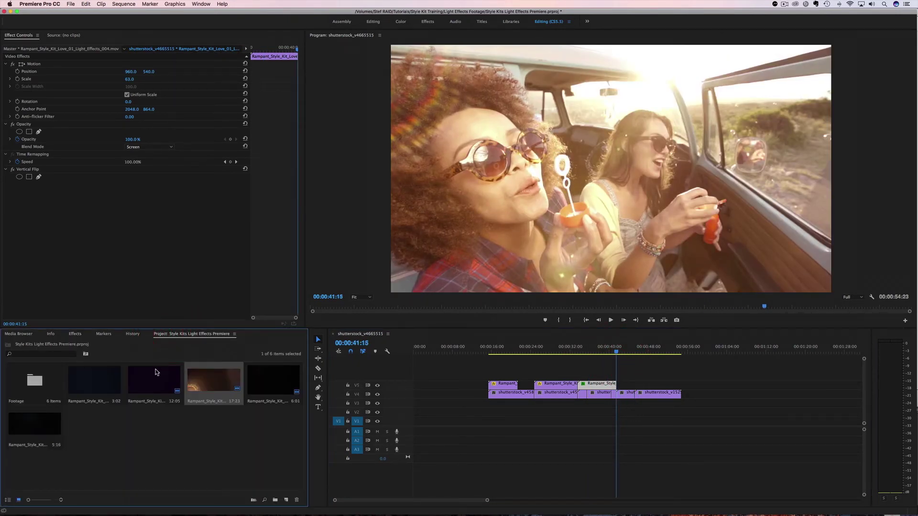
pyautogui.click(83, 383)
pyautogui.moveTo(79, 382); pyautogui.dragTo(619, 384)
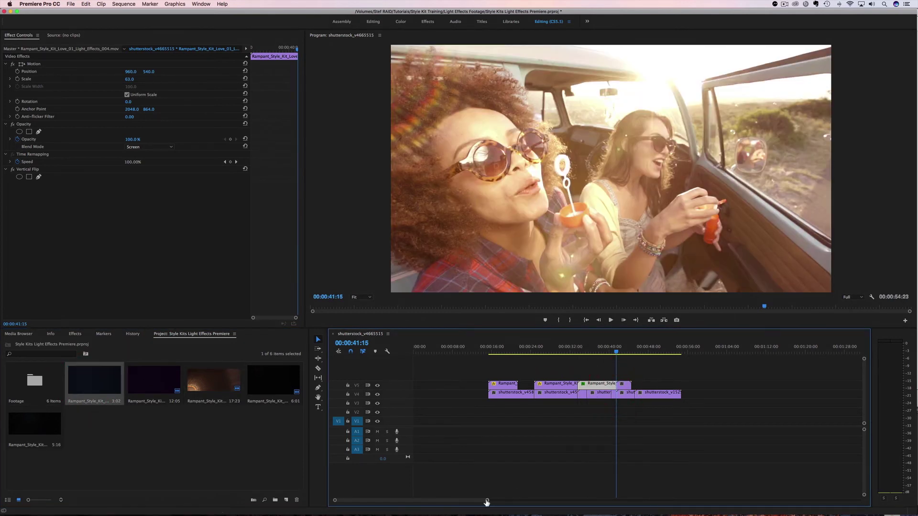
pyautogui.moveTo(485, 502); pyautogui.dragTo(450, 498)
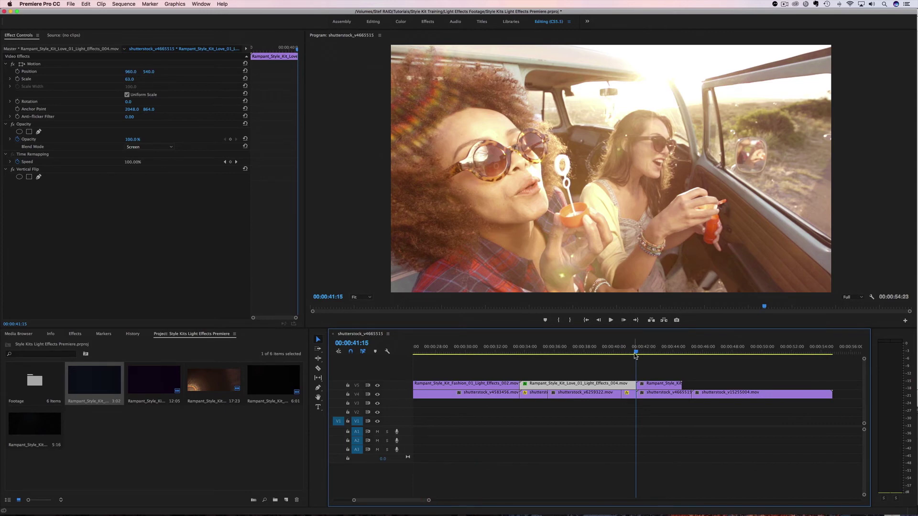
pyautogui.moveTo(634, 356)
pyautogui.mouseDown()
pyautogui.moveTo(520, 356)
pyautogui.moveTo(638, 360)
pyautogui.moveTo(650, 383)
pyautogui.moveTo(642, 353)
pyautogui.mouseUp()
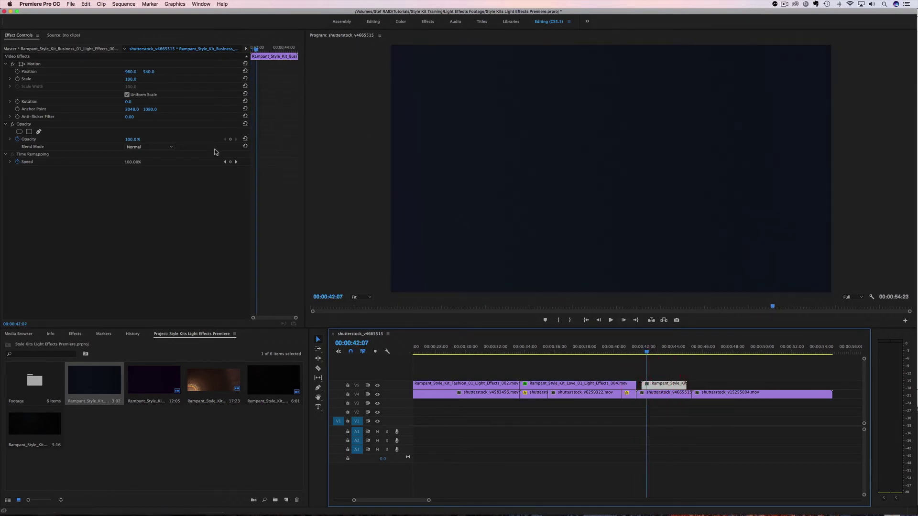
# Screen-blend the Business clip at scale 52 and 63% opacity, then play back the section.
pyautogui.click(152, 147)
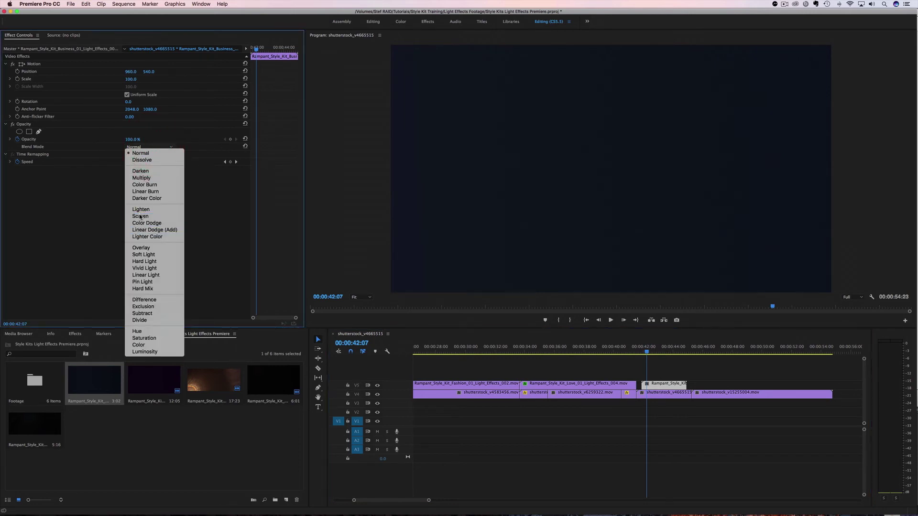
pyautogui.click(140, 216)
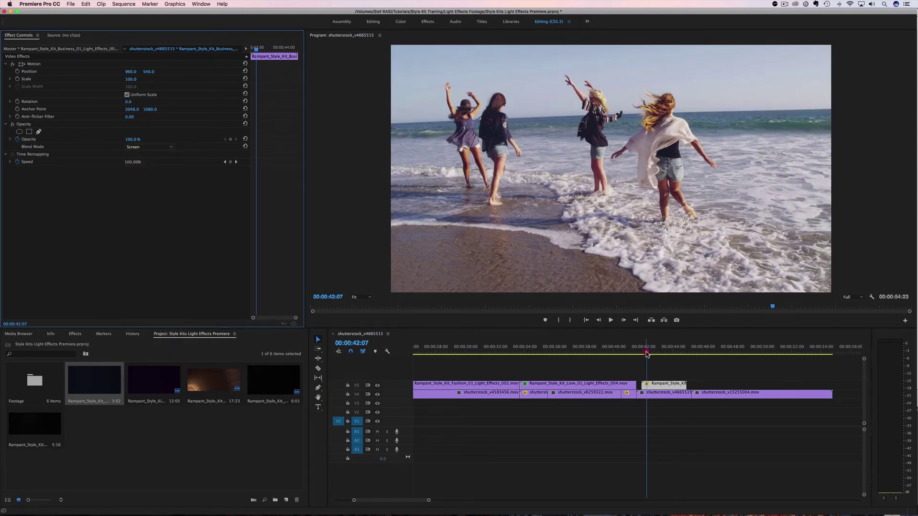
pyautogui.moveTo(647, 353); pyautogui.dragTo(655, 354)
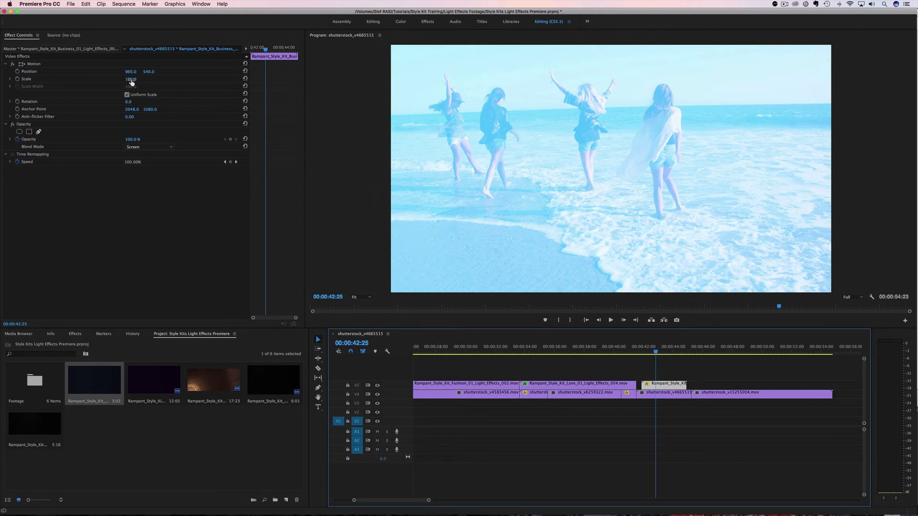
pyautogui.moveTo(131, 81); pyautogui.dragTo(108, 82)
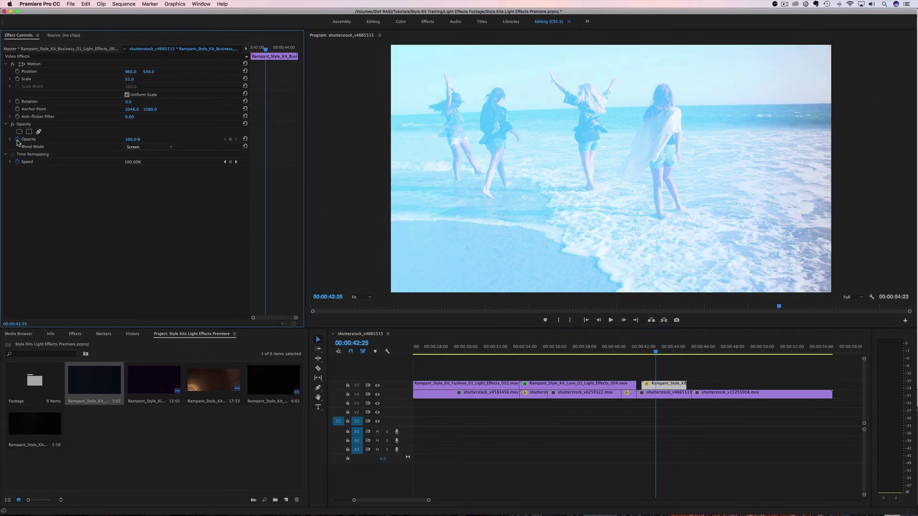
pyautogui.moveTo(132, 139); pyautogui.dragTo(114, 139)
pyautogui.moveTo(655, 354); pyautogui.dragTo(636, 353)
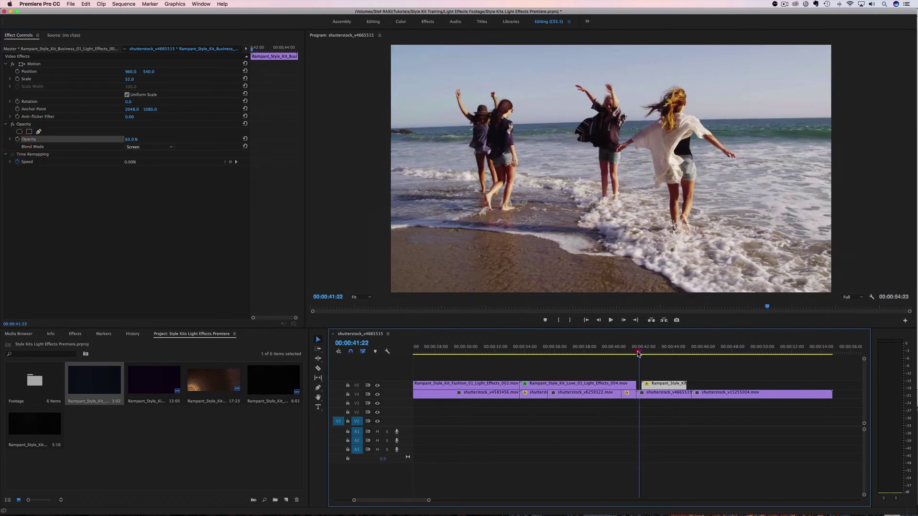
pyautogui.press('space')
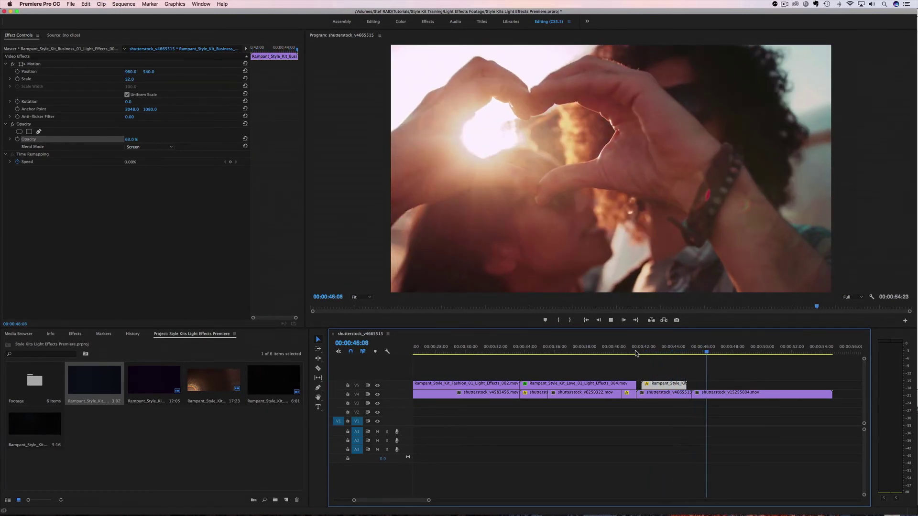
pyautogui.press('space')
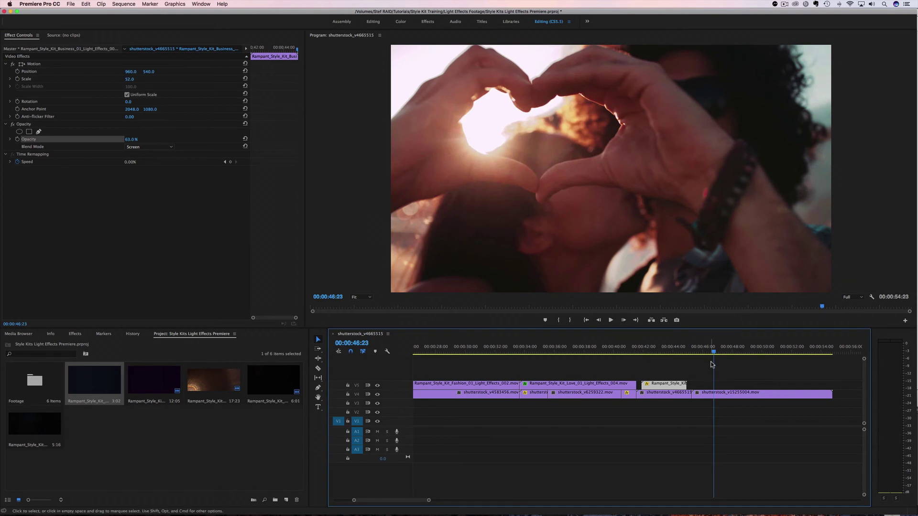
# Place the 5:16 Rampant Vintage light clip on V5 over the heart-hands shot.
pyautogui.click(34, 428)
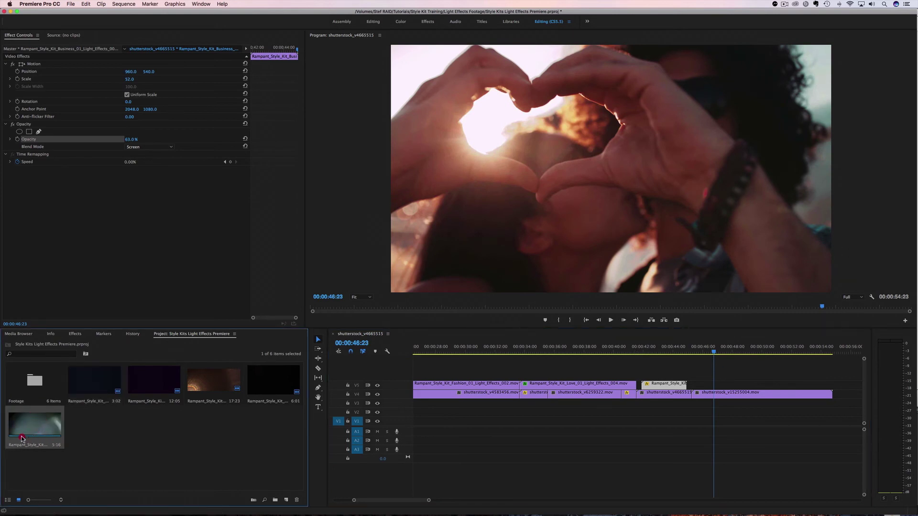
pyautogui.moveTo(27, 426); pyautogui.dragTo(694, 390)
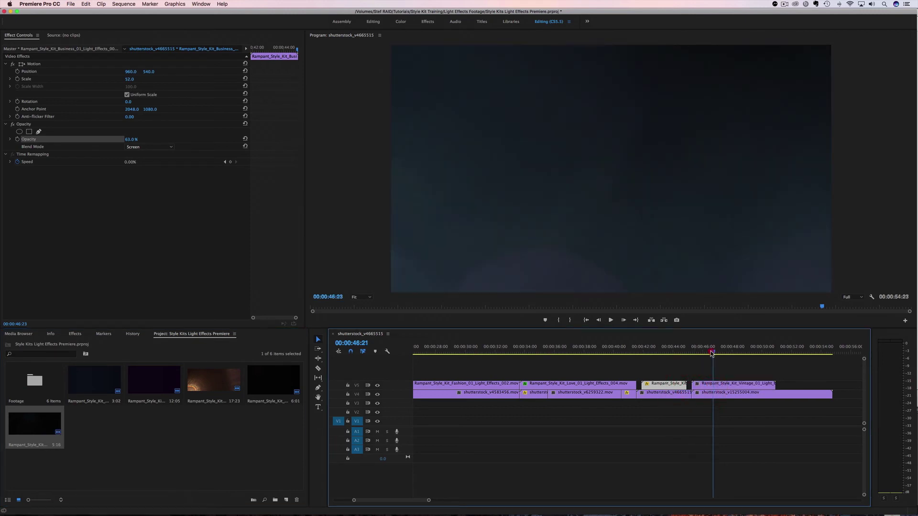
pyautogui.moveTo(709, 354); pyautogui.dragTo(703, 353)
pyautogui.click(713, 385)
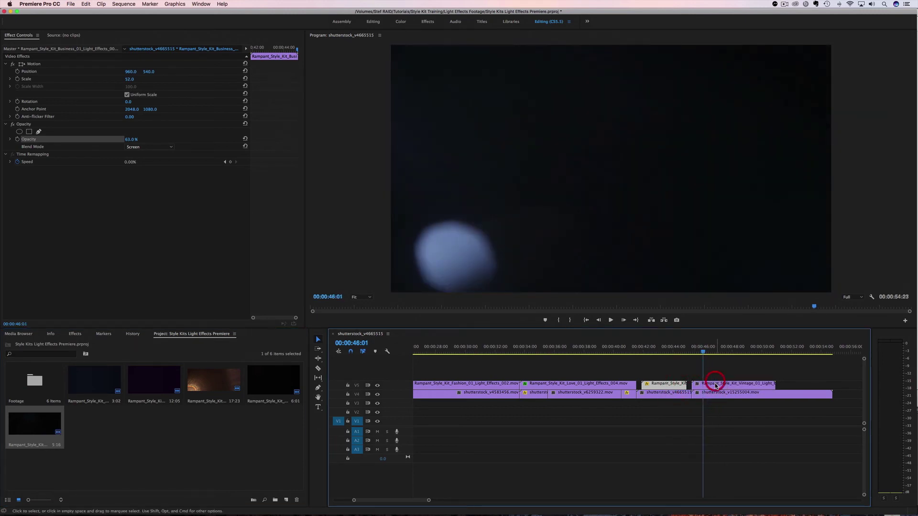
# Set the Vintage clip to Screen blend and scale 65, then play it back from 00:00:45:07.
pyautogui.click(146, 147)
pyautogui.click(139, 216)
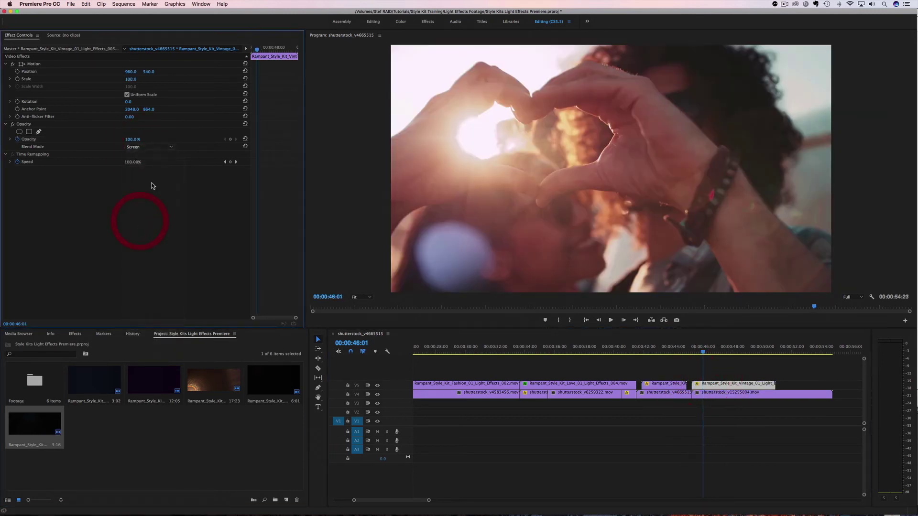
pyautogui.moveTo(705, 353); pyautogui.dragTo(718, 353)
pyautogui.click(128, 79)
pyautogui.write('65')
pyautogui.press('Return')
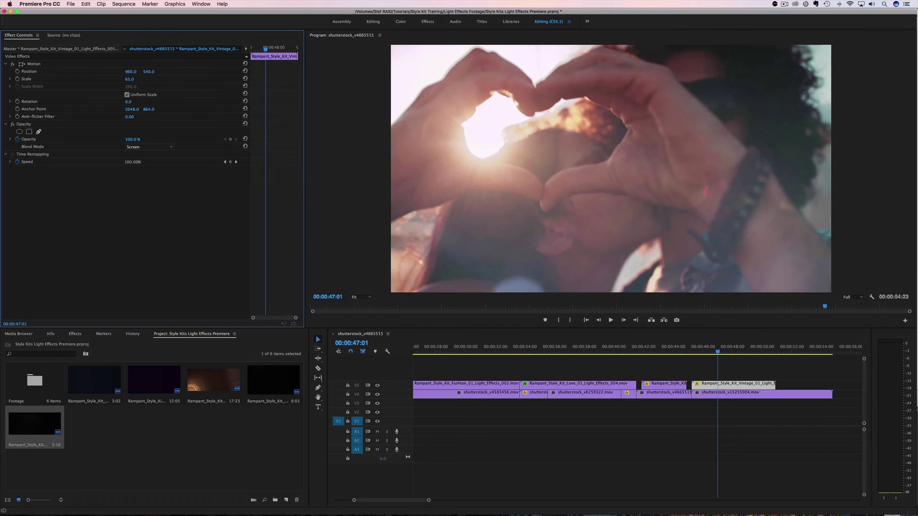
pyautogui.click(691, 356)
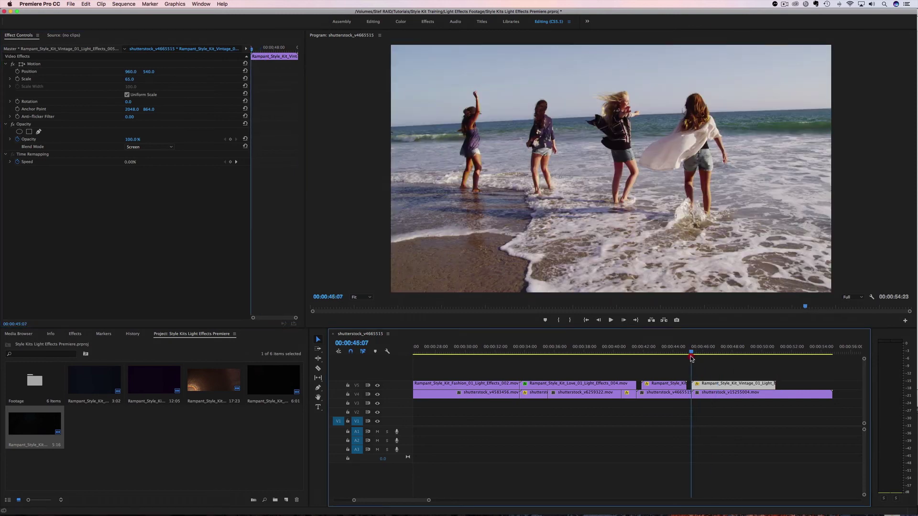
pyautogui.press('space')
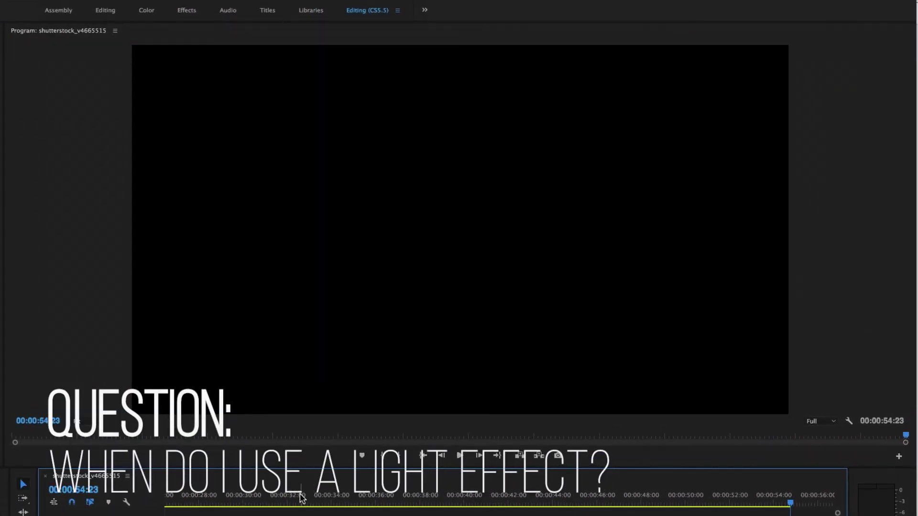
pyautogui.moveTo(293, 501); pyautogui.dragTo(194, 498)
pyautogui.moveTo(324, 509)
pyautogui.mouseDown()
pyautogui.moveTo(327, 501)
pyautogui.moveTo(317, 506)
pyautogui.mouseUp()
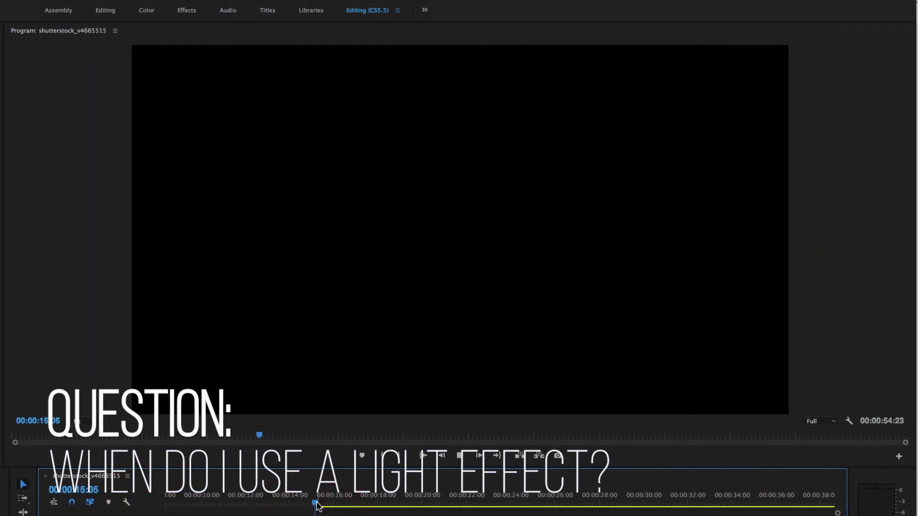
pyautogui.press('space')
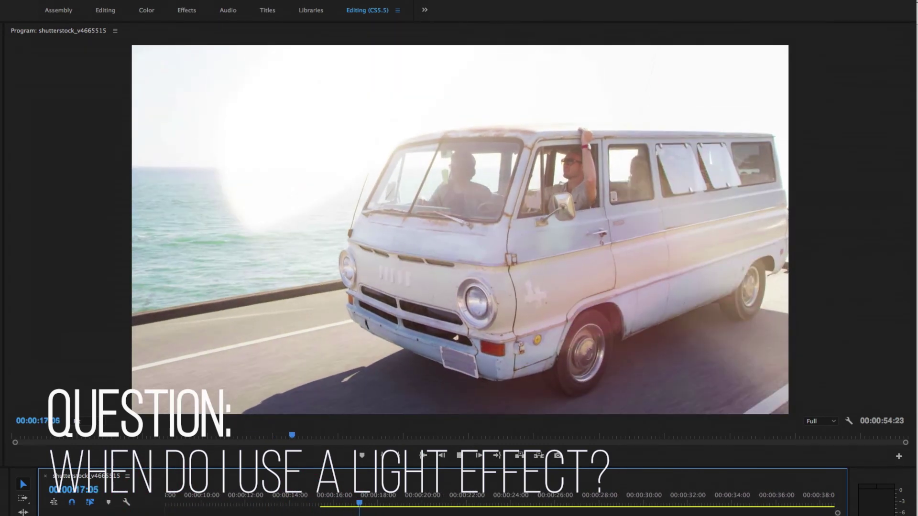